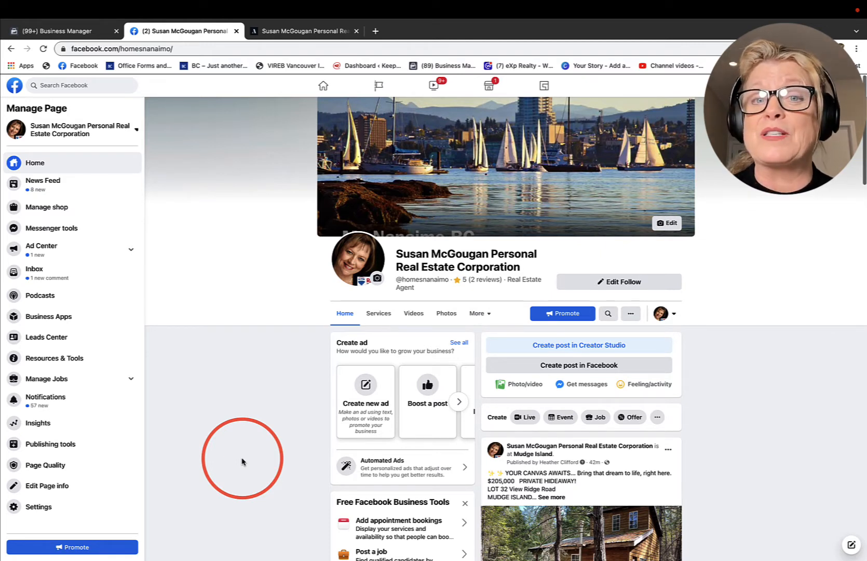
Step: Switch to the real estate website, reposition its window to expose the desktop, and open the Featured Listings page
{"action": "left_click", "coordinate": [301, 31]}
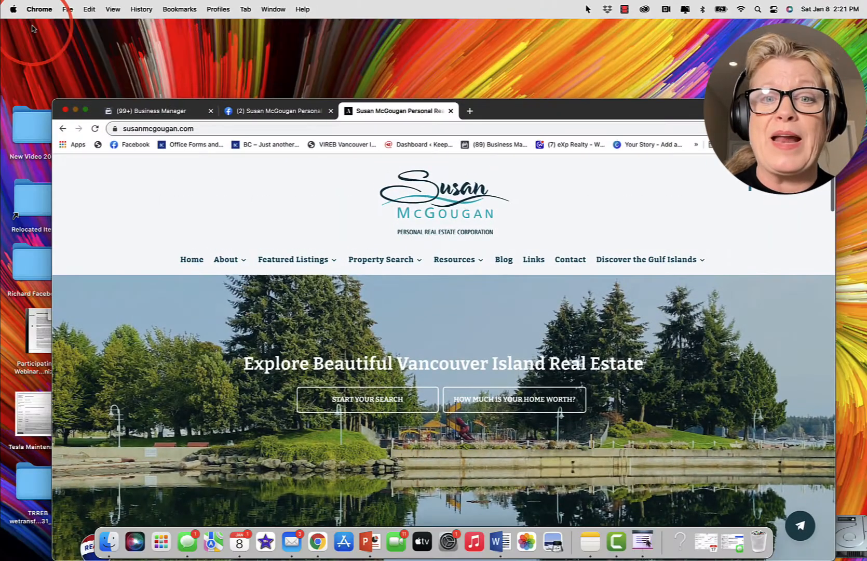
{"action": "left_click_drag", "start_coordinate": [548, 106], "coordinate": [424, 22]}
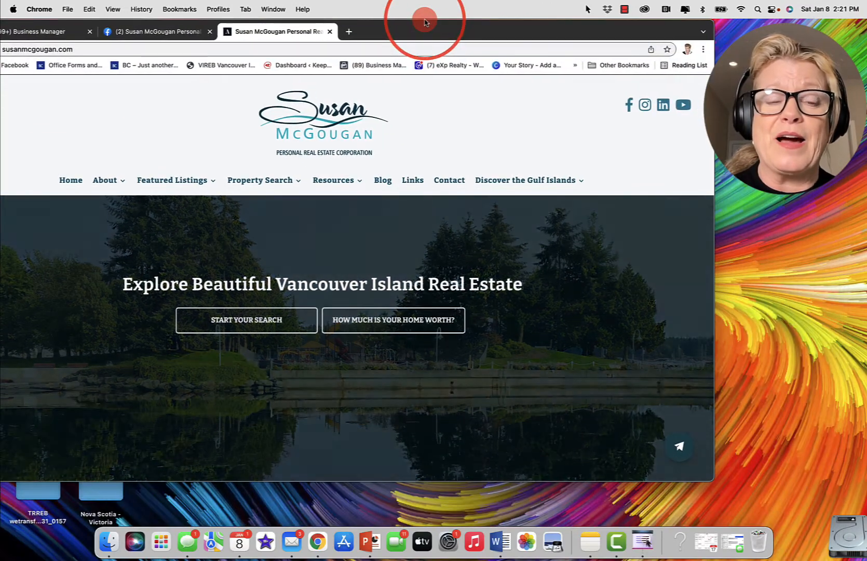
{"action": "mouse_move", "coordinate": [171, 179]}
{"action": "left_click", "coordinate": [162, 200]}
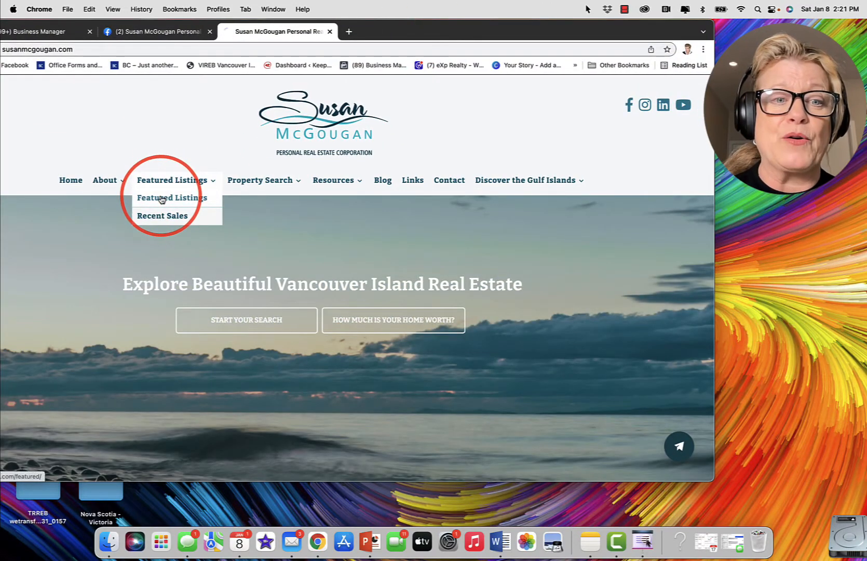
Step: Open the $599,000 one-bedroom Mudge Island listing from the featured listings
{"action": "scroll", "coordinate": [331, 371], "scroll_direction": "down", "scroll_amount": 3}
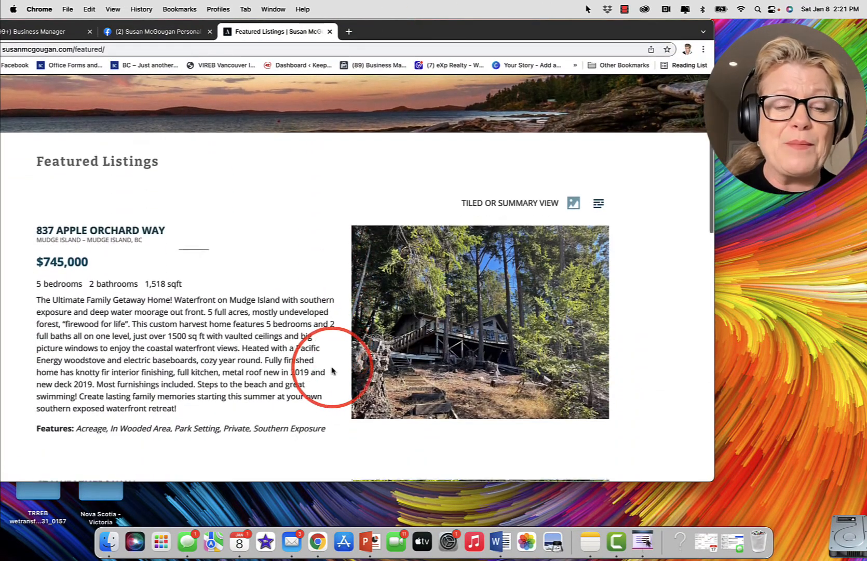
{"action": "scroll", "coordinate": [331, 371], "scroll_direction": "down", "scroll_amount": 6}
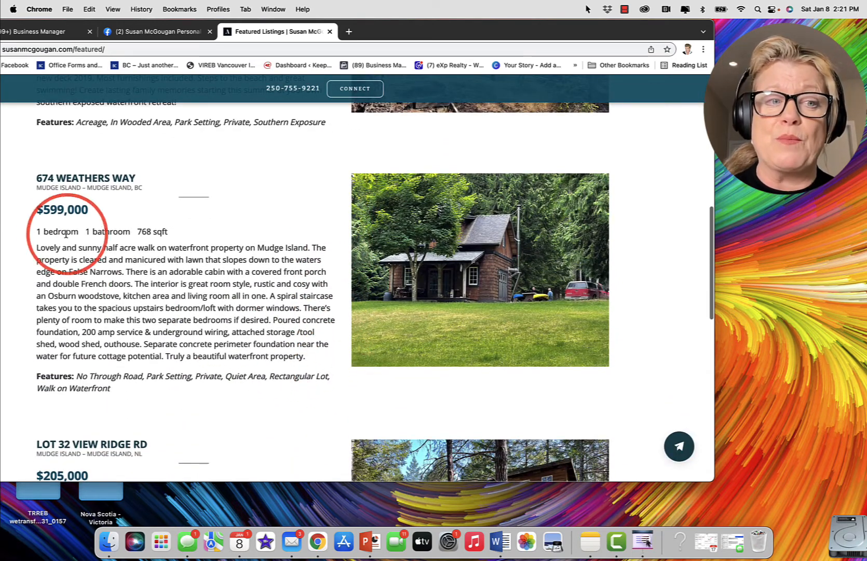
{"action": "left_click", "coordinate": [64, 194]}
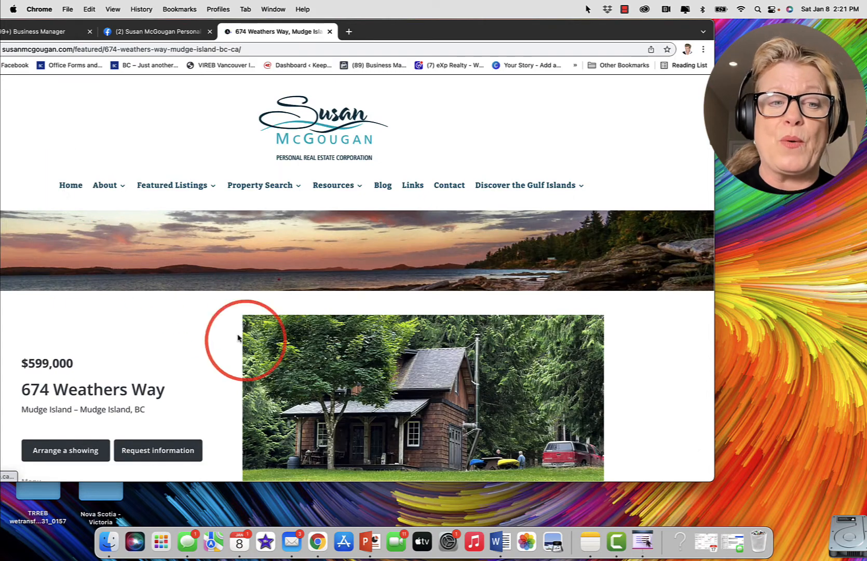
Step: Open the listing's photo gallery and save the waterfront lawn photo to the desktop
{"action": "scroll", "coordinate": [359, 412], "scroll_direction": "down", "scroll_amount": 5}
{"action": "scroll", "coordinate": [362, 411], "scroll_direction": "up", "scroll_amount": 5}
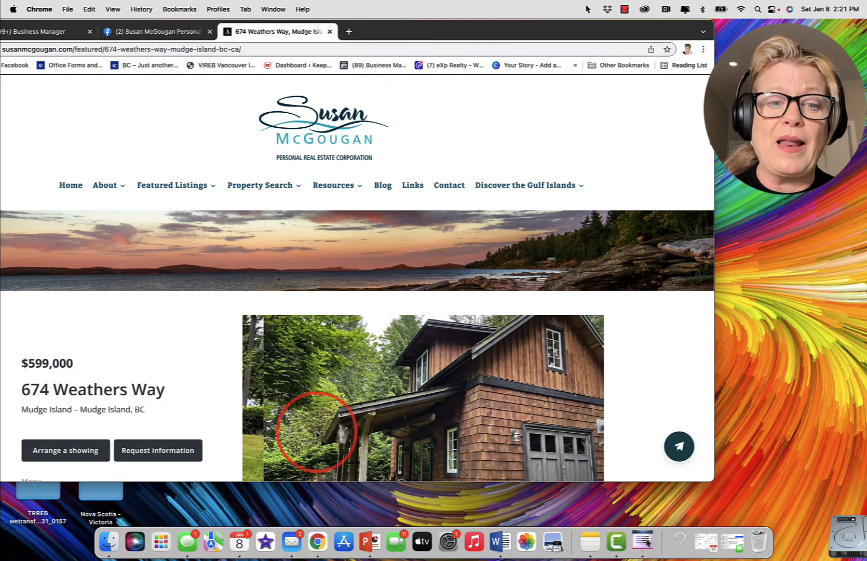
{"action": "scroll", "coordinate": [312, 439], "scroll_direction": "down", "scroll_amount": 4}
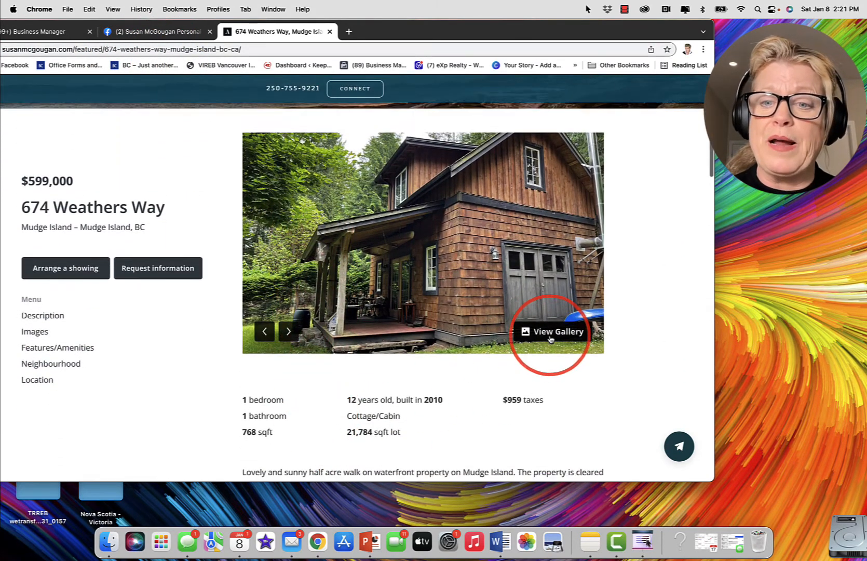
{"action": "left_click", "coordinate": [550, 336]}
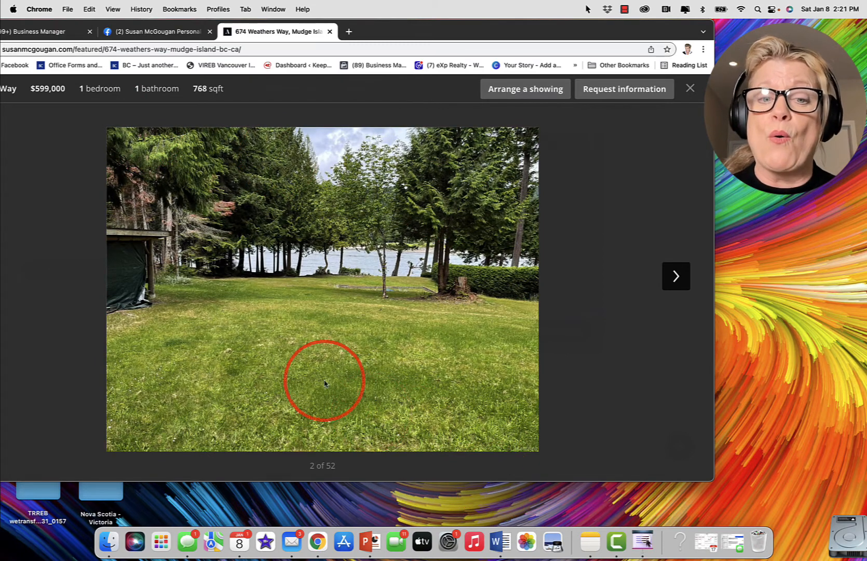
{"action": "left_click", "coordinate": [283, 297]}
{"action": "left_click_drag", "start_coordinate": [283, 297], "coordinate": [782, 196]}
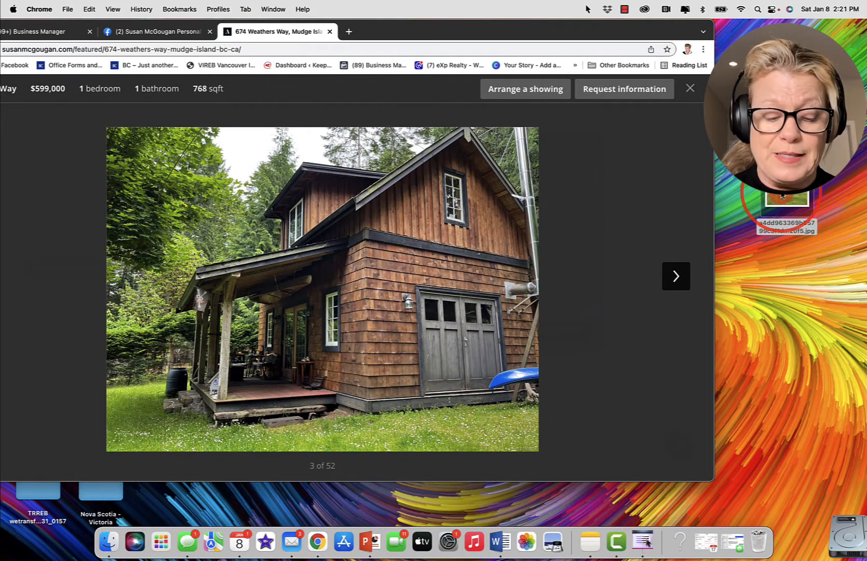
Step: Page through the gallery's exterior, waterfront and living room photos to review candidates for the post
{"action": "left_click", "coordinate": [296, 277]}
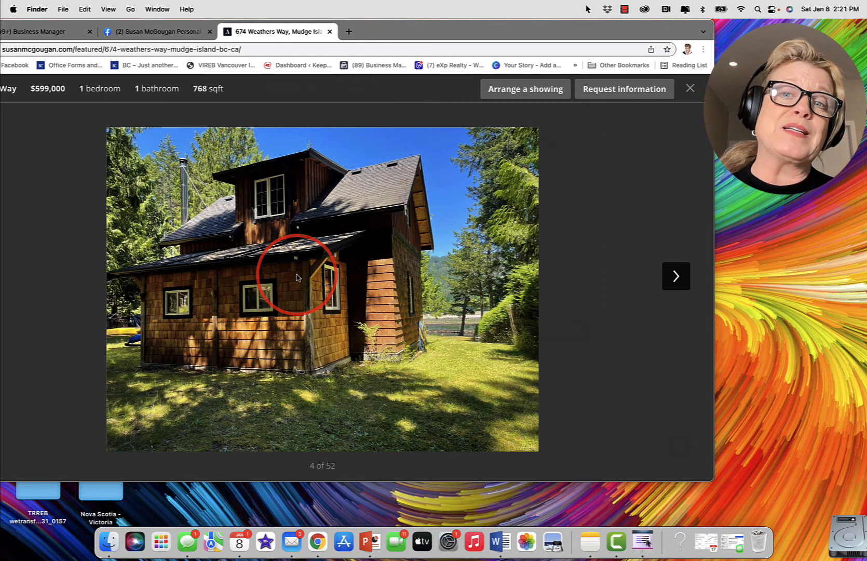
{"action": "left_click", "coordinate": [296, 277]}
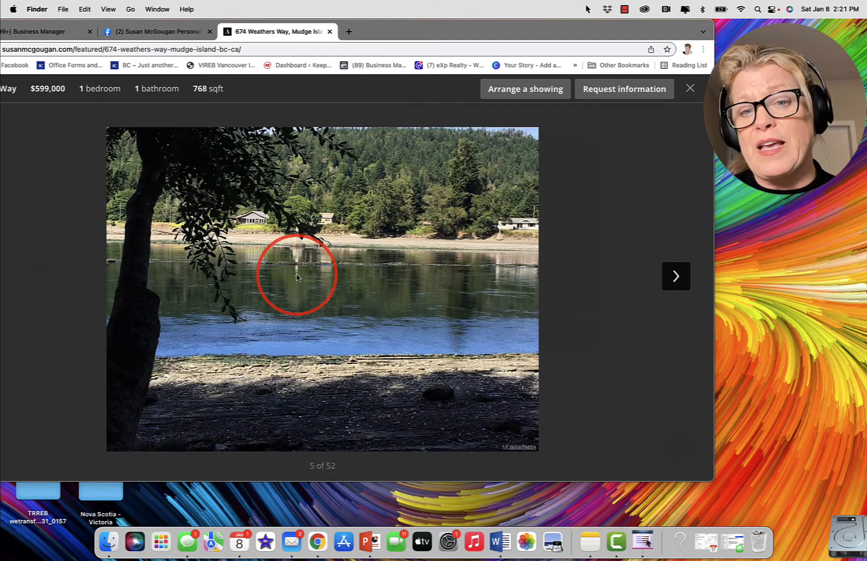
{"action": "left_click", "coordinate": [296, 277]}
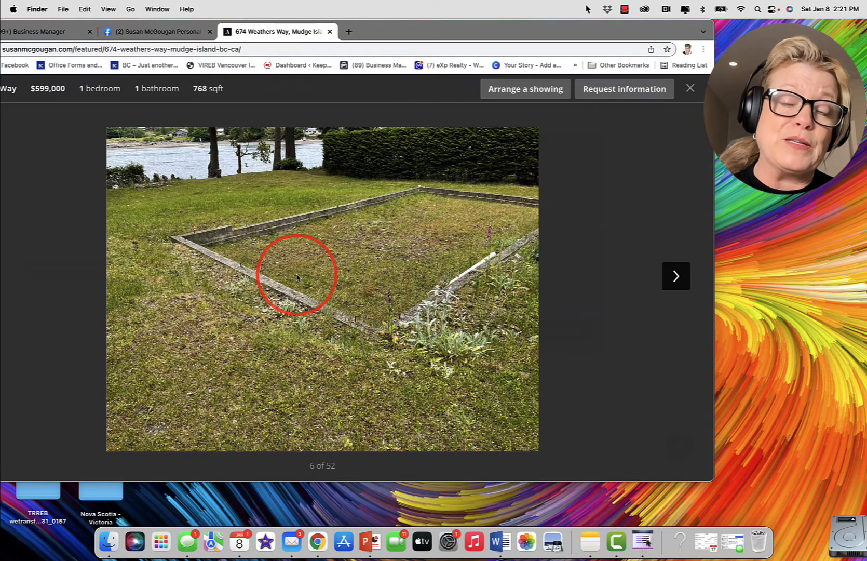
{"action": "left_click", "coordinate": [296, 276]}
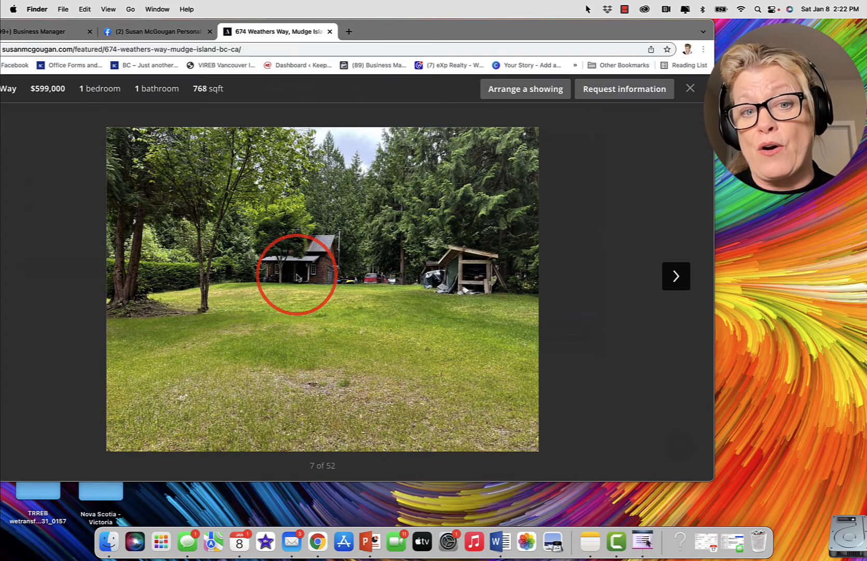
{"action": "left_click", "coordinate": [296, 276]}
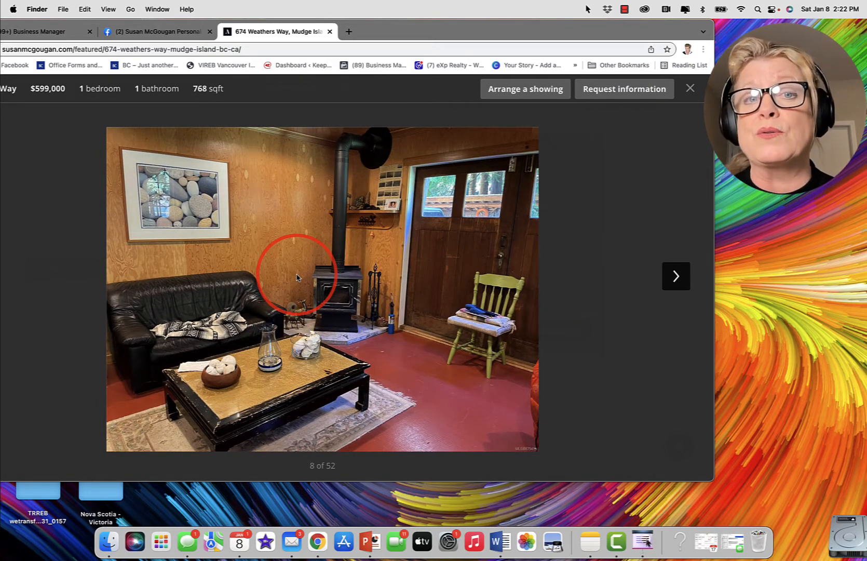
{"action": "left_click", "coordinate": [296, 276]}
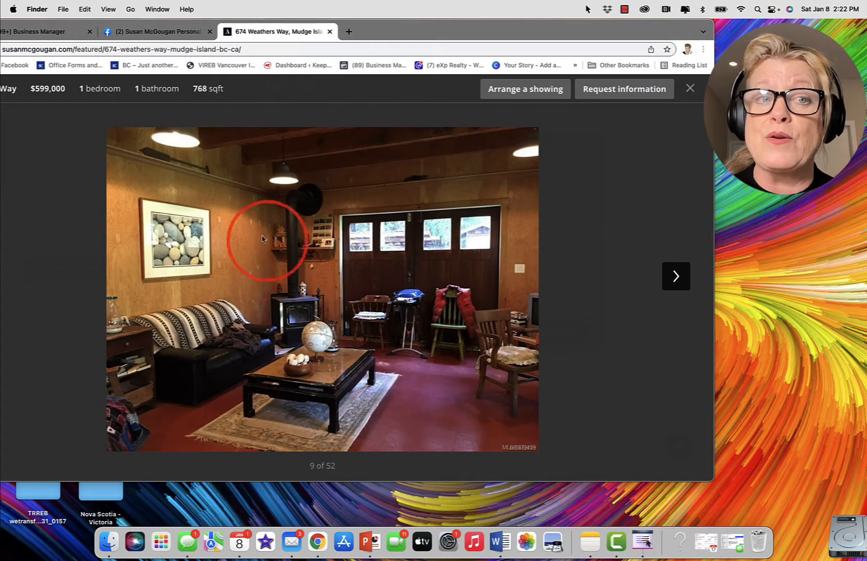
Step: Return the browser to full screen and open Creator Studio from the Facebook Page's publishing tools
{"action": "left_click_drag", "start_coordinate": [432, 30], "coordinate": [533, 30]}
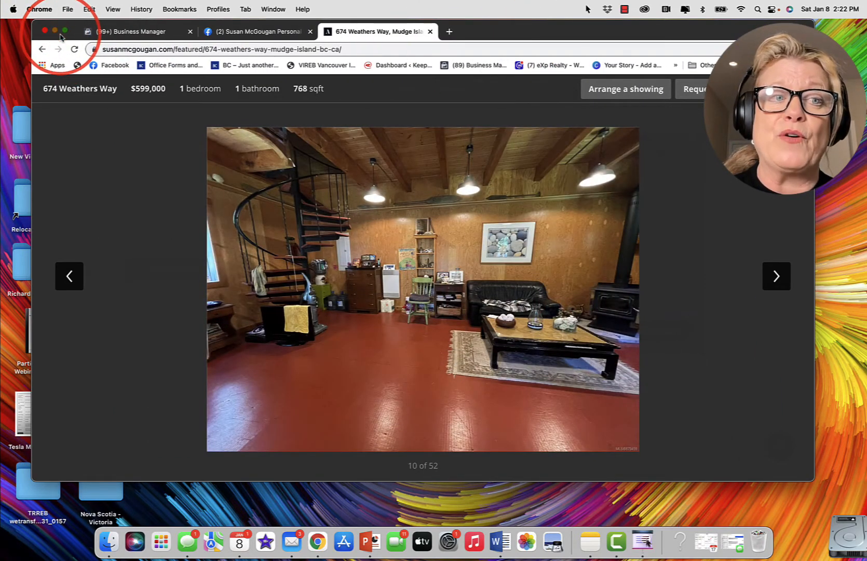
{"action": "left_click", "coordinate": [65, 31]}
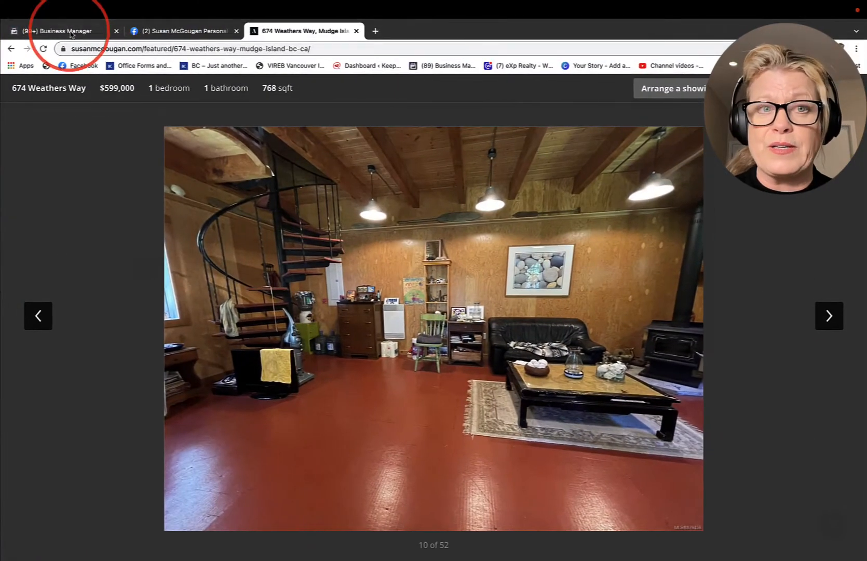
{"action": "left_click", "coordinate": [155, 31]}
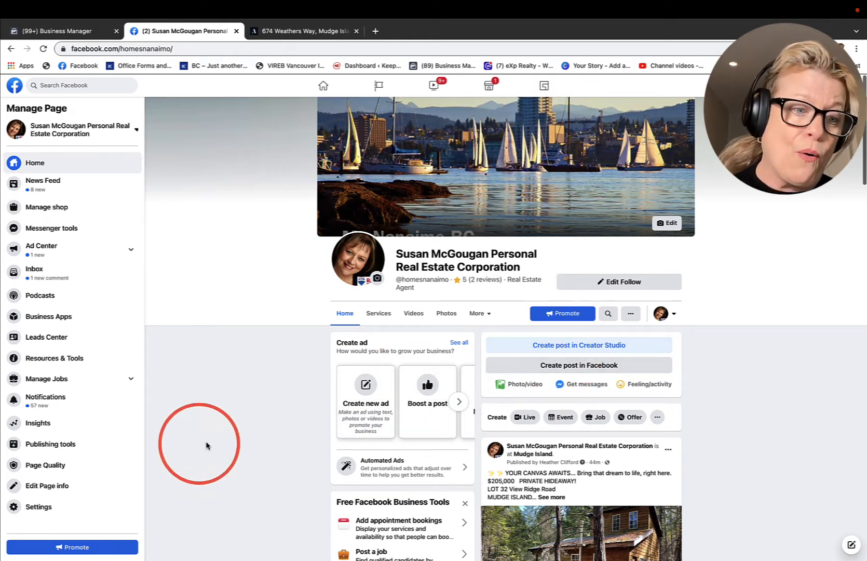
{"action": "left_click", "coordinate": [35, 451]}
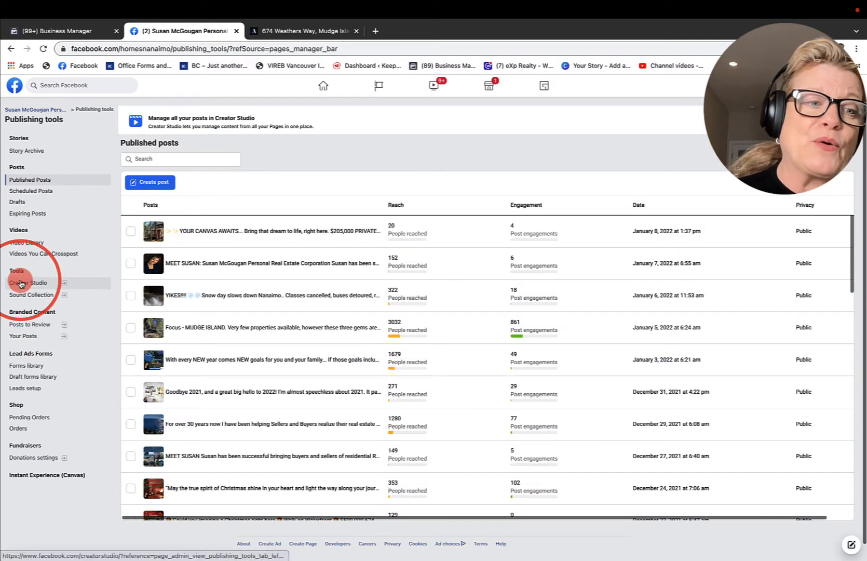
{"action": "left_click", "coordinate": [21, 282]}
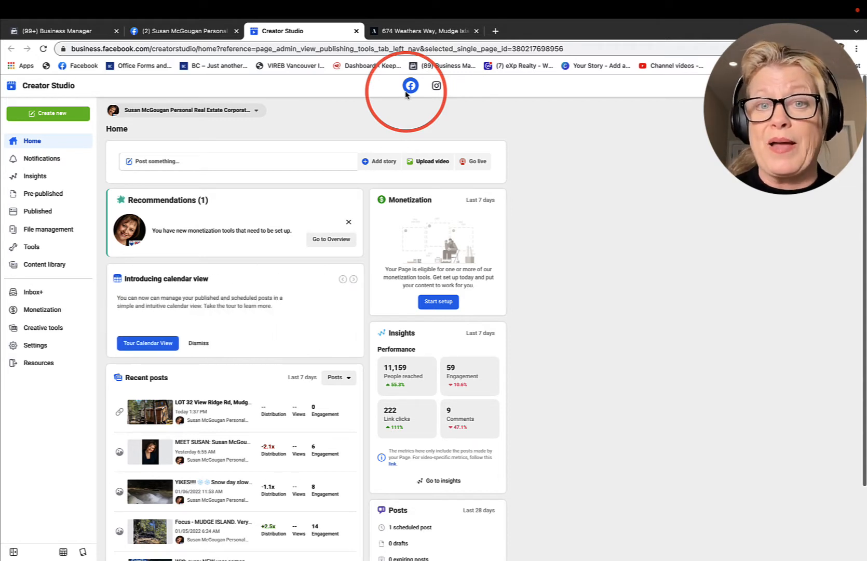
Step: Start a new Instagram Feed post in Creator Studio for the mudgegirl account
{"action": "left_click", "coordinate": [436, 87]}
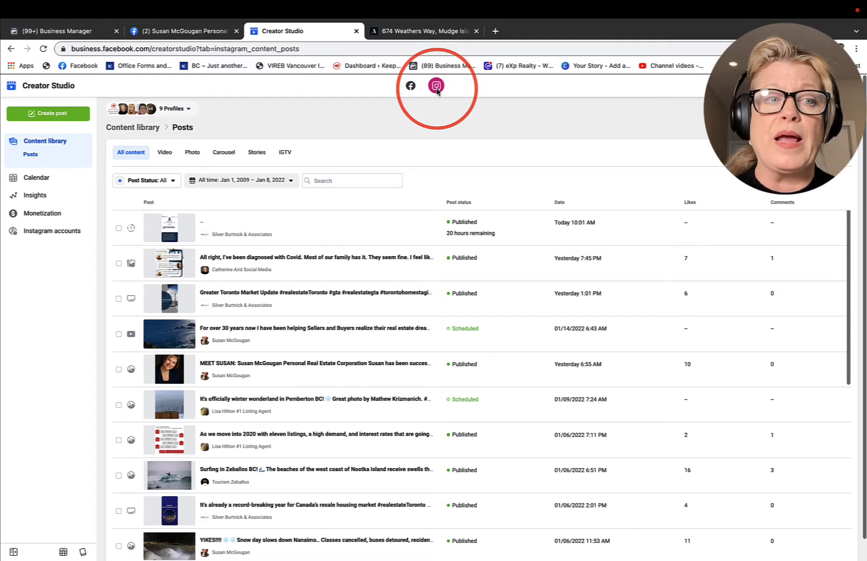
{"action": "left_click", "coordinate": [45, 119]}
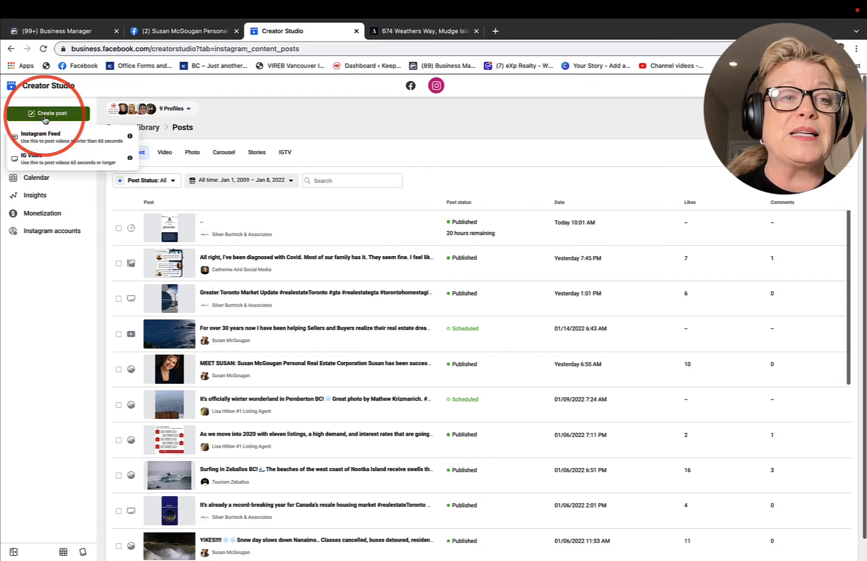
{"action": "left_click", "coordinate": [45, 138]}
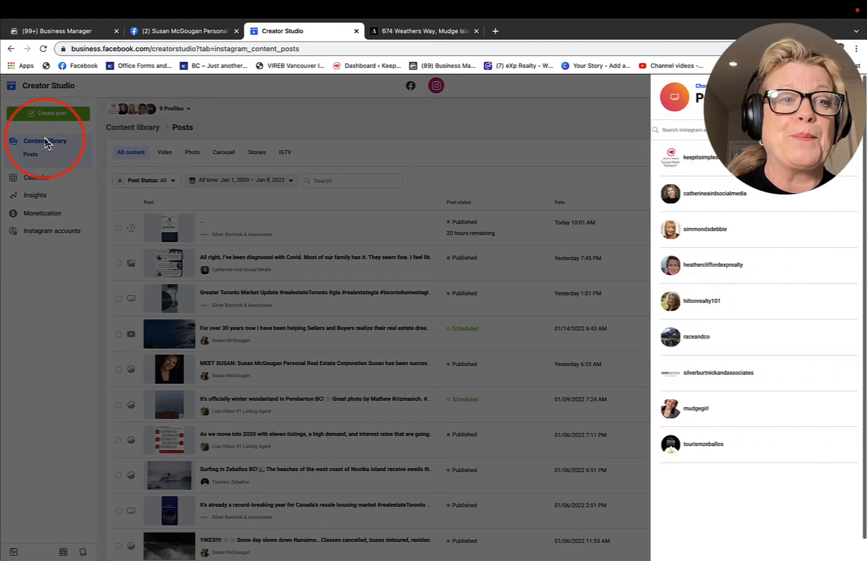
{"action": "left_click", "coordinate": [683, 414]}
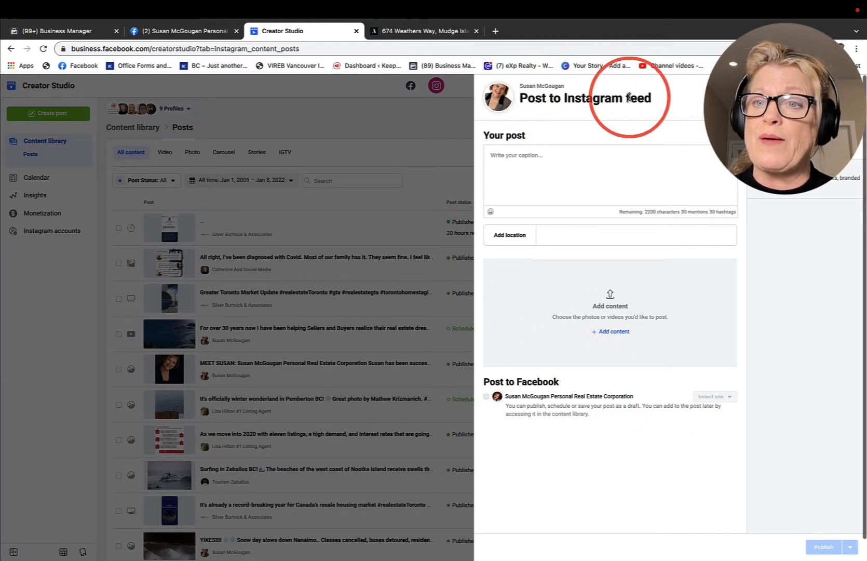
Step: Upload all ten numbered weathers photos to the post from the listing's photo folder inside Facebook Examples on the desktop
{"action": "left_click", "coordinate": [613, 332]}
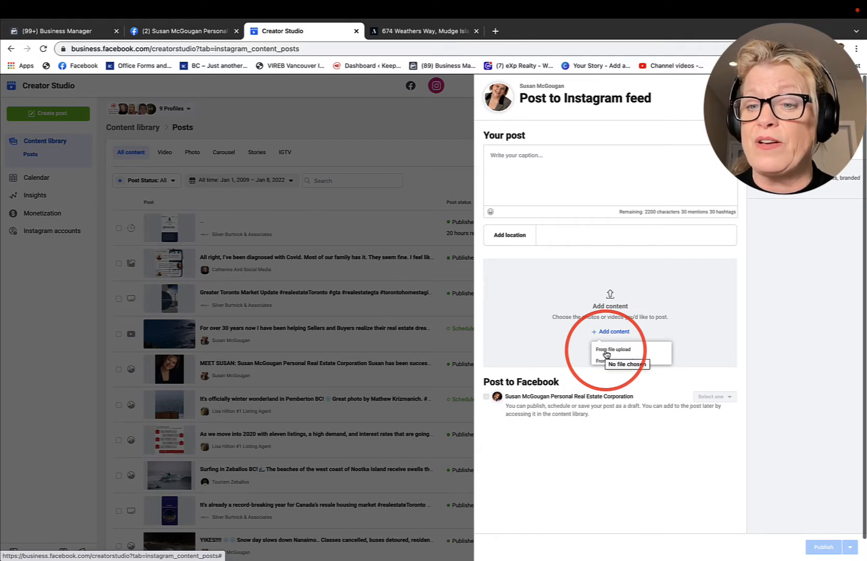
{"action": "left_click", "coordinate": [607, 350]}
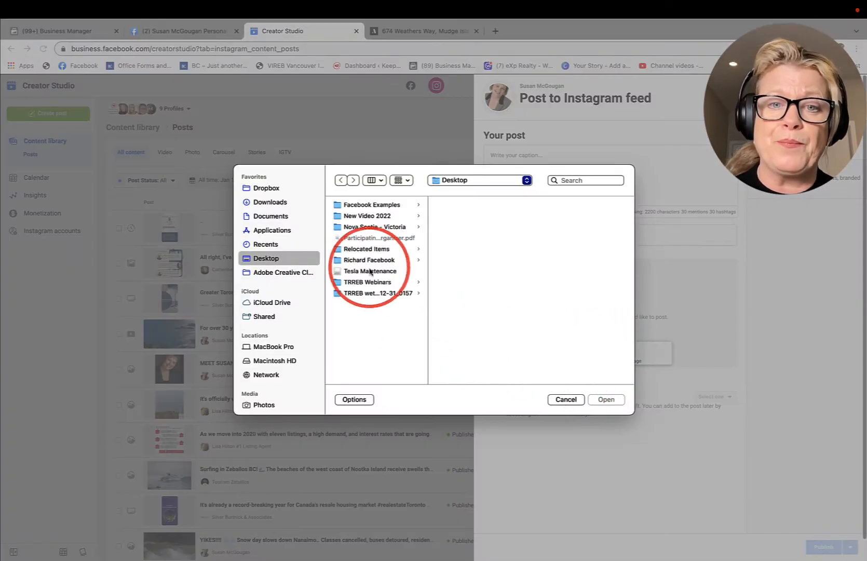
{"action": "left_click", "coordinate": [365, 205]}
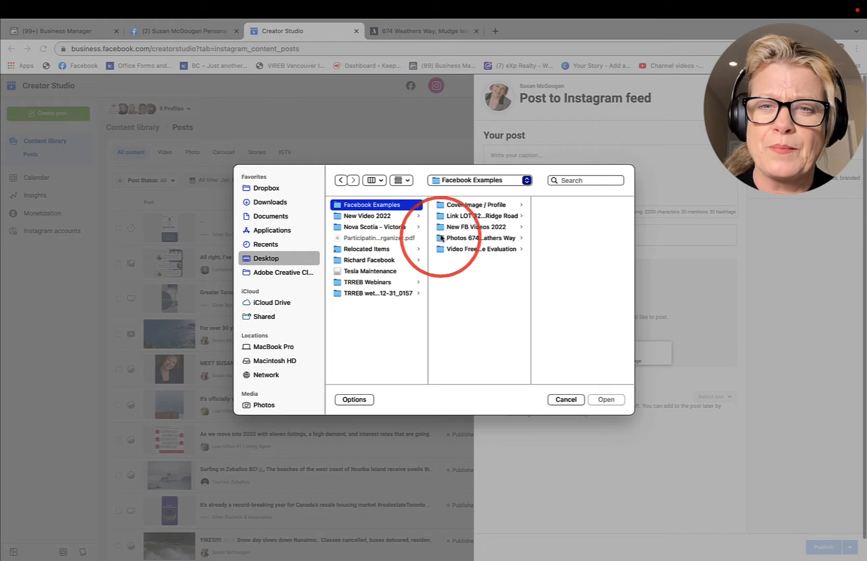
{"action": "left_click", "coordinate": [442, 238]}
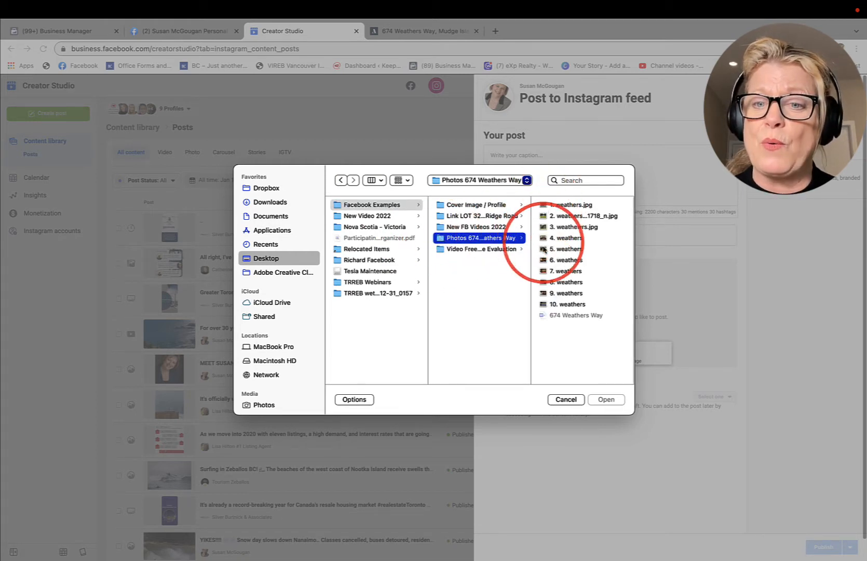
{"action": "left_click", "coordinate": [541, 206]}
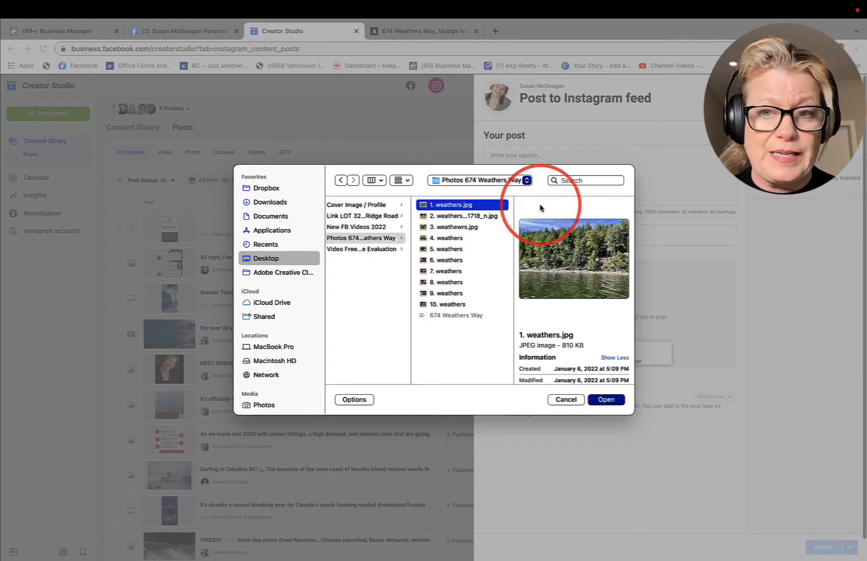
{"action": "left_click", "coordinate": [430, 304], "text": "shift"}
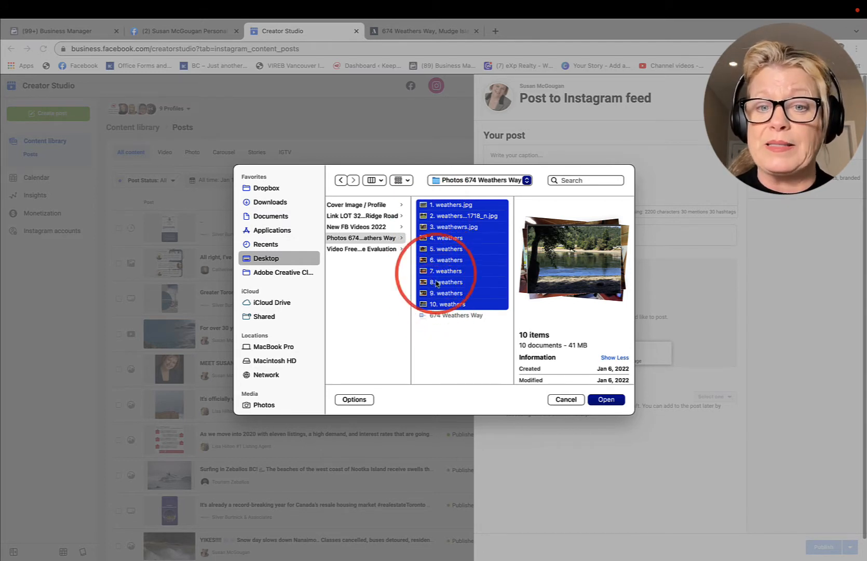
{"action": "left_click", "coordinate": [608, 401]}
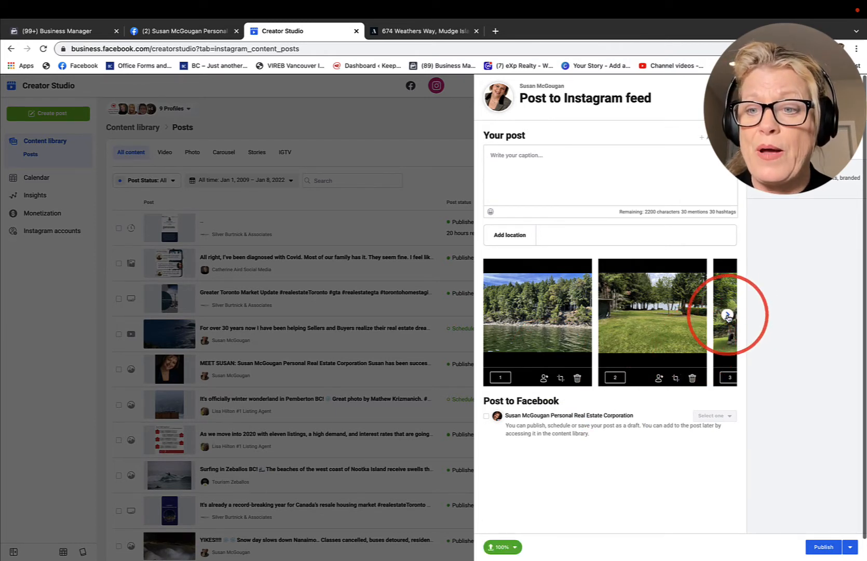
Step: Look through the uploaded photos to check their order in the post
{"action": "left_click", "coordinate": [727, 315]}
{"action": "left_click", "coordinate": [728, 316]}
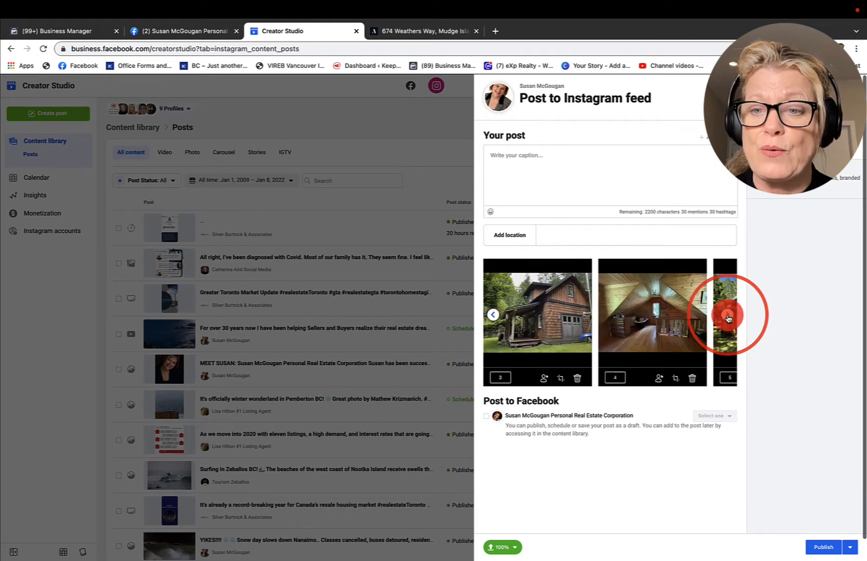
{"action": "left_click", "coordinate": [727, 316]}
{"action": "left_click", "coordinate": [728, 316]}
{"action": "left_click", "coordinate": [728, 314]}
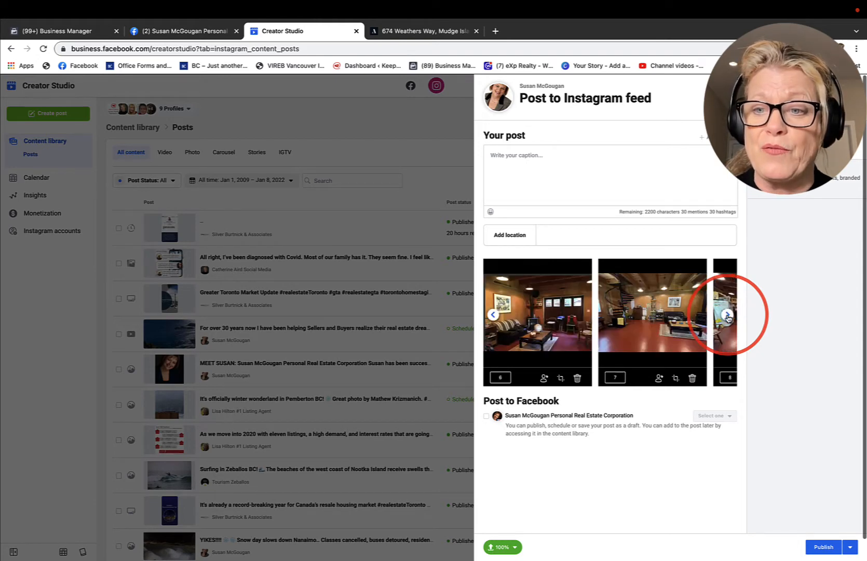
{"action": "left_click", "coordinate": [728, 317]}
{"action": "left_click", "coordinate": [727, 316]}
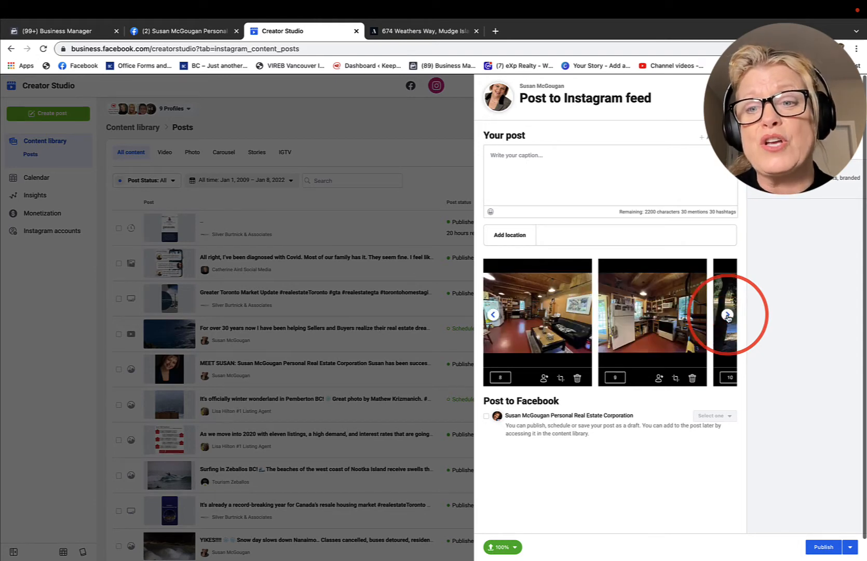
Step: Check the last uploaded photo and set the post's location to Mudge Island
{"action": "left_click", "coordinate": [727, 316]}
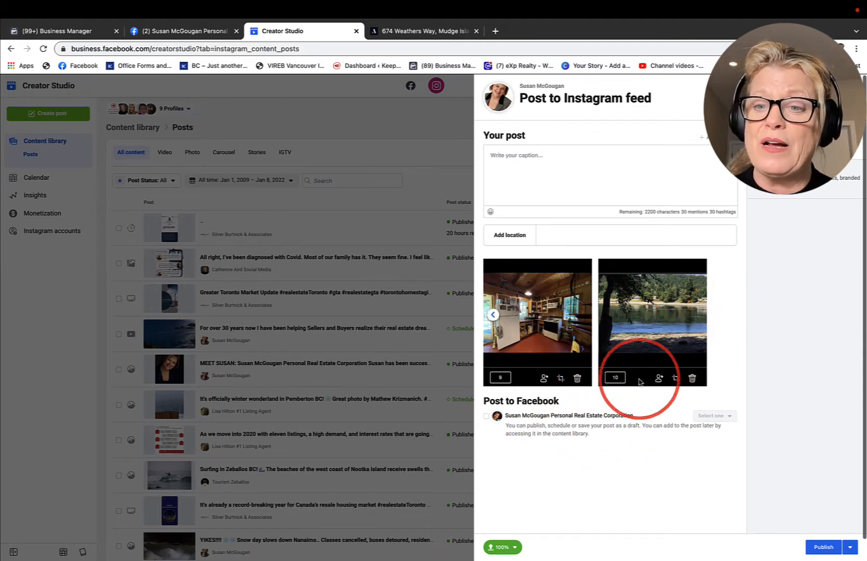
{"action": "left_click", "coordinate": [535, 281]}
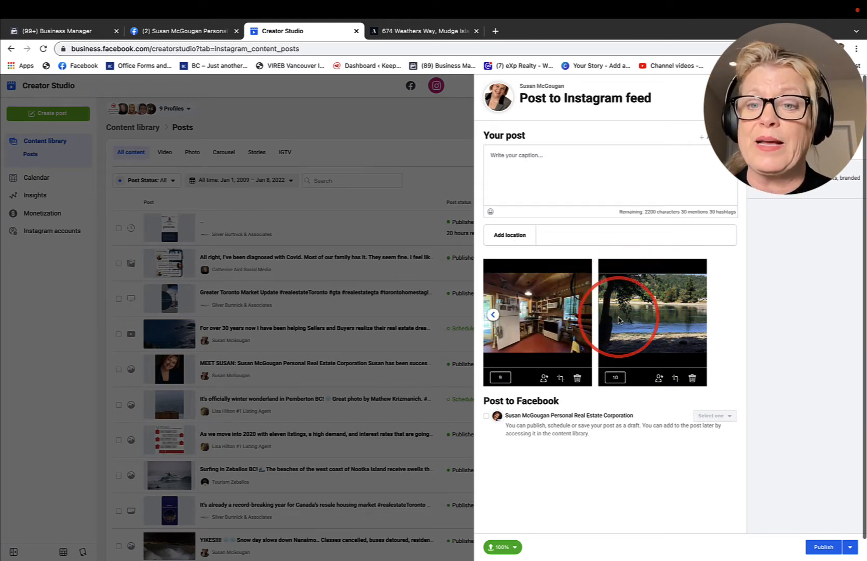
{"action": "left_click", "coordinate": [565, 235]}
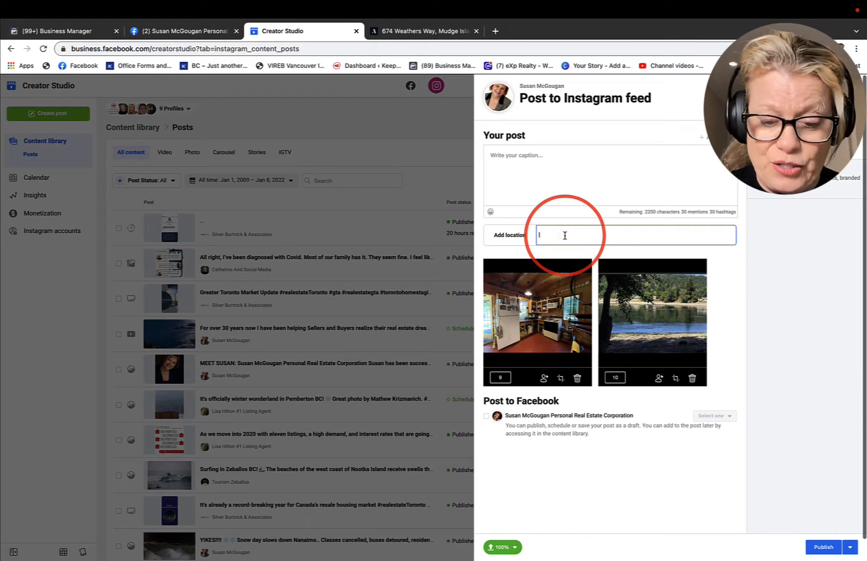
{"action": "type", "text": "Mudge"}
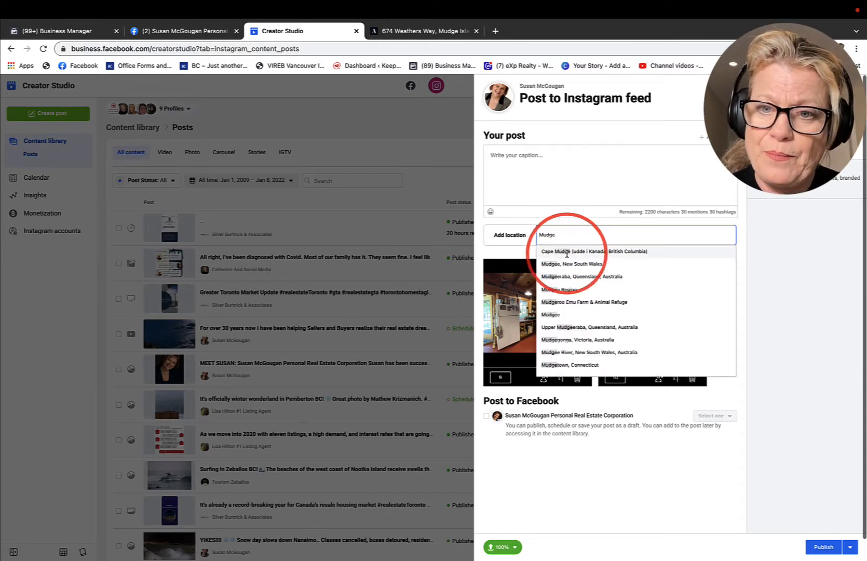
{"action": "type", "text": " isl"}
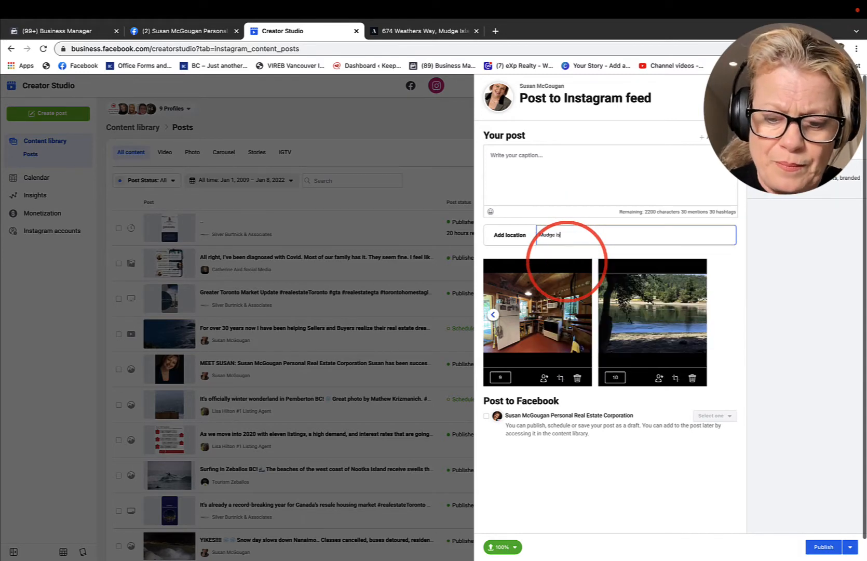
{"action": "left_click", "coordinate": [557, 264]}
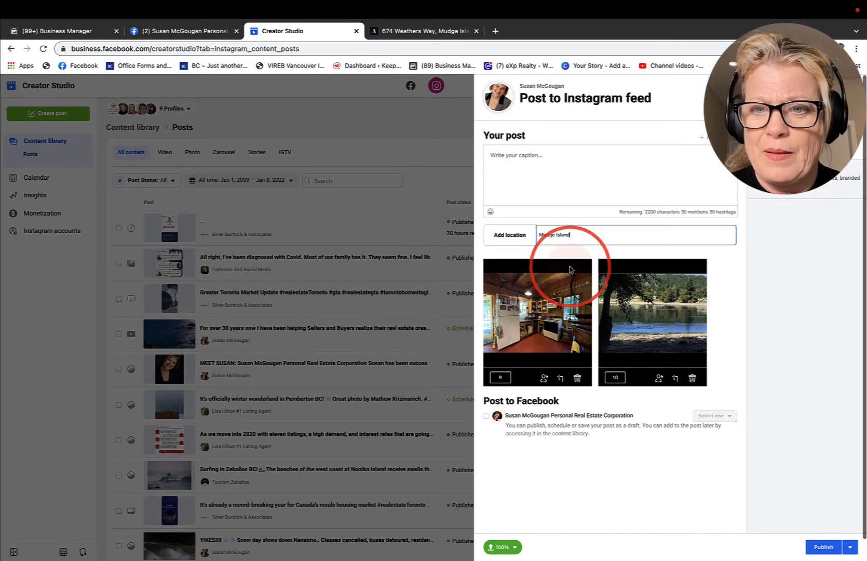
Step: Paste the prepared listing description with its hashtags as the post's caption
{"action": "left_click", "coordinate": [513, 166]}
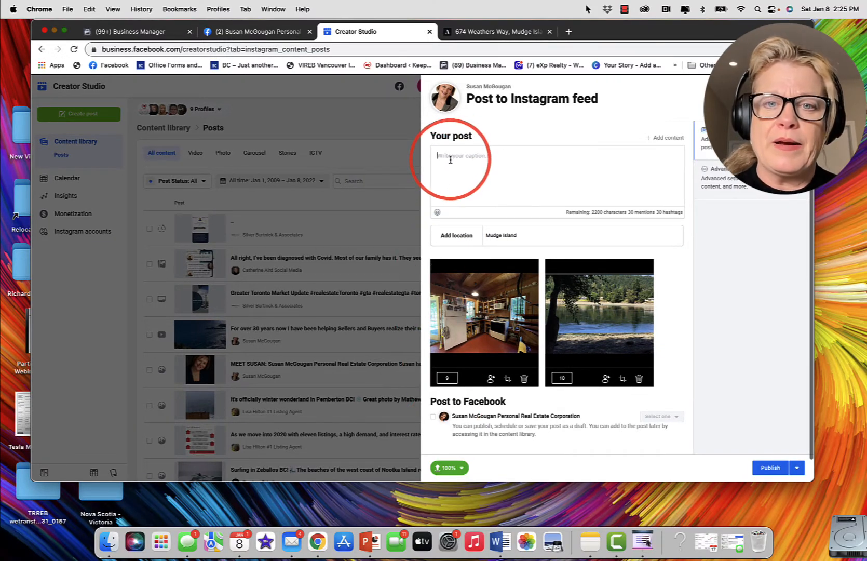
{"action": "key", "text": "super+v"}
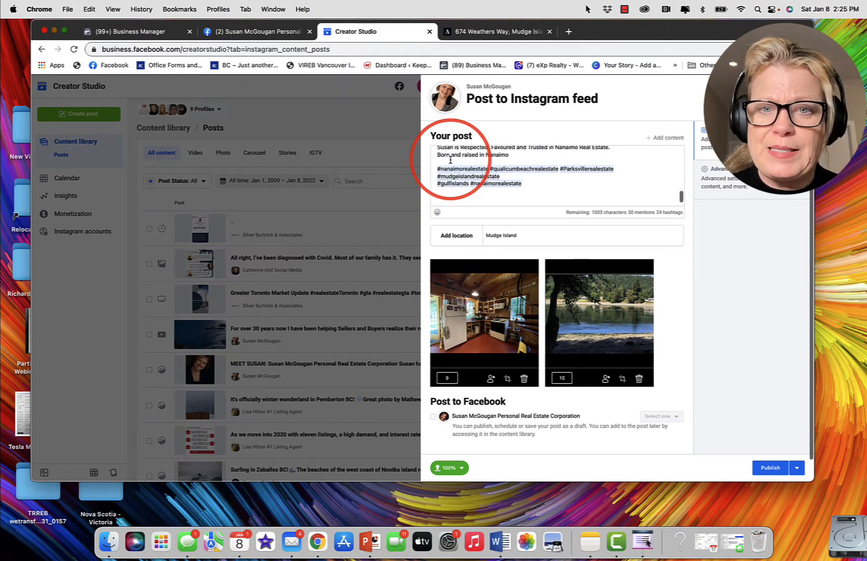
Step: Insert a water droplets emoji before "Walk-on Waterfront" and before the street address line, with a space after each emoji
{"action": "scroll", "coordinate": [450, 160], "scroll_direction": "up", "scroll_amount": 10}
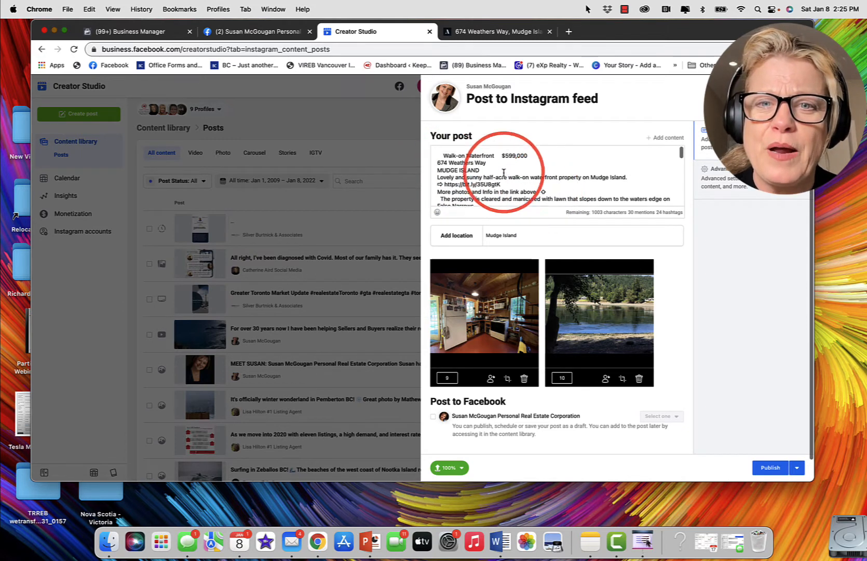
{"action": "left_click", "coordinate": [443, 155]}
{"action": "key", "text": "ctrl+super+space"}
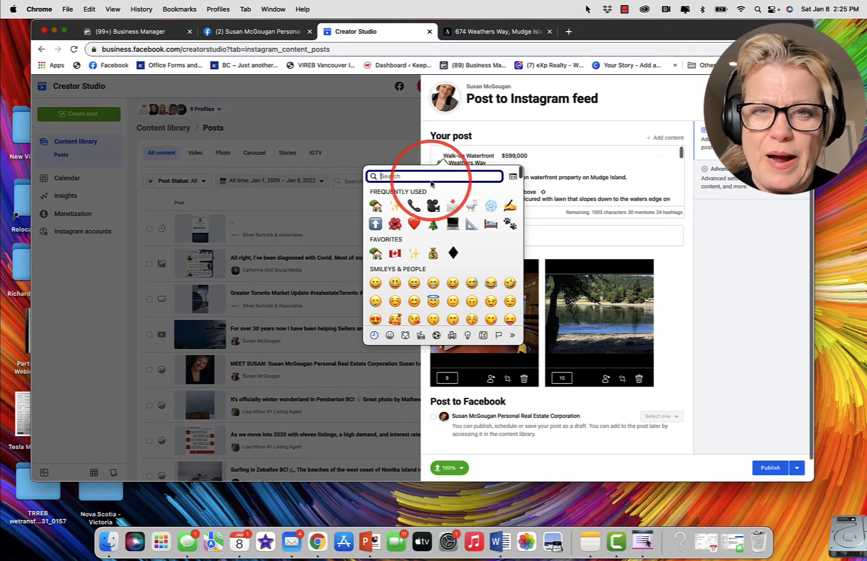
{"action": "type", "text": "water"}
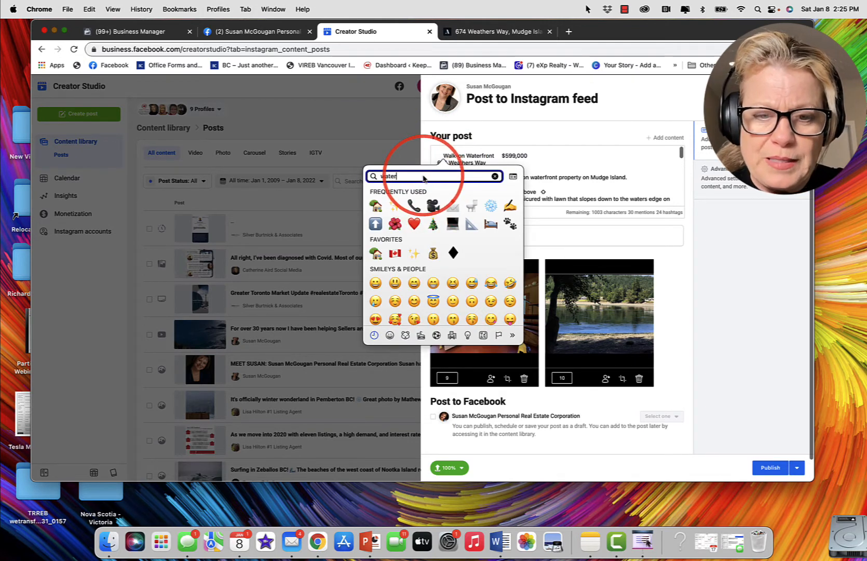
{"action": "left_click", "coordinate": [375, 195]}
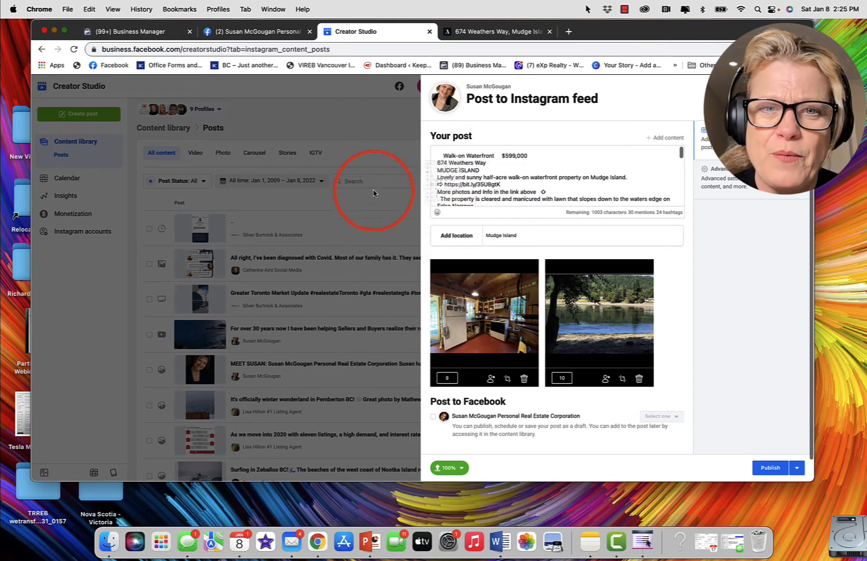
{"action": "left_click", "coordinate": [446, 156]}
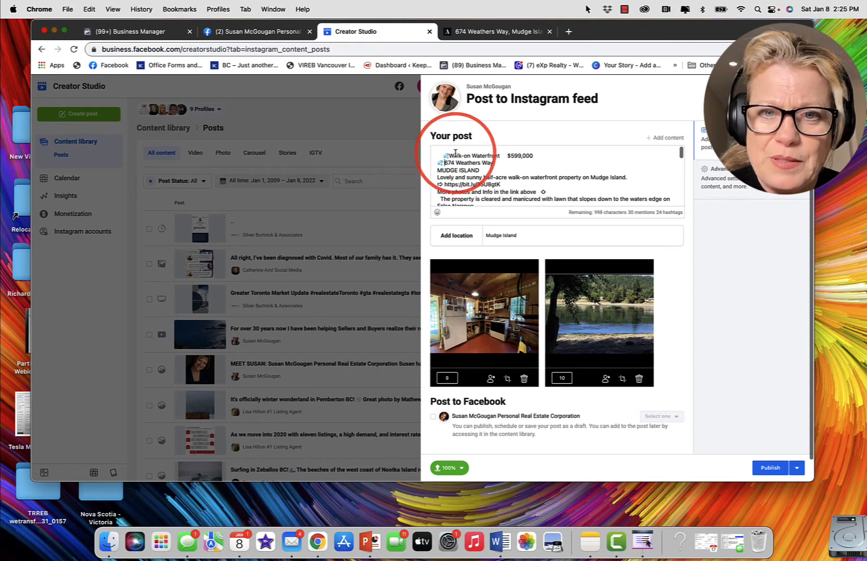
{"action": "left_click", "coordinate": [453, 153]}
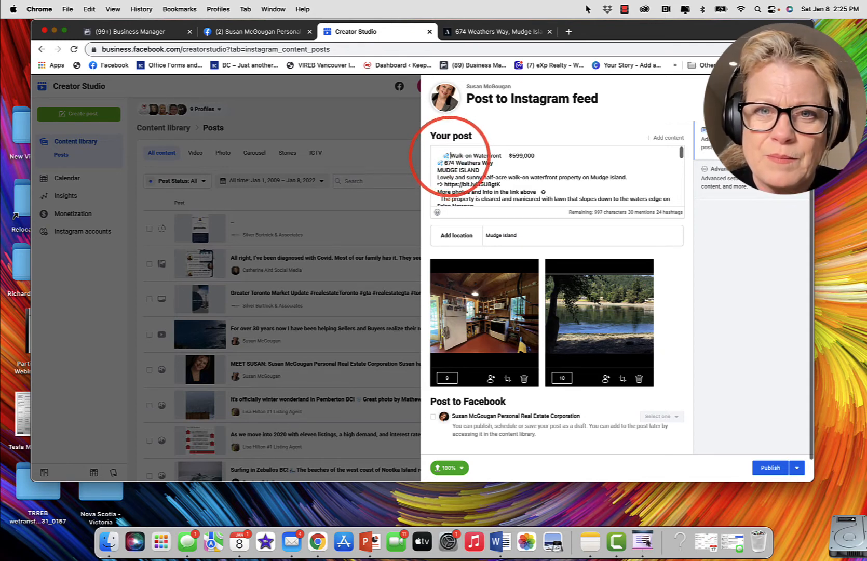
Step: Add a blank line after the "Lovely and sunny half-acre" sentence and after "More photos and Info in the link above"
{"action": "scroll", "coordinate": [445, 184], "scroll_direction": "down", "scroll_amount": 2}
{"action": "scroll", "coordinate": [447, 184], "scroll_direction": "up", "scroll_amount": 2}
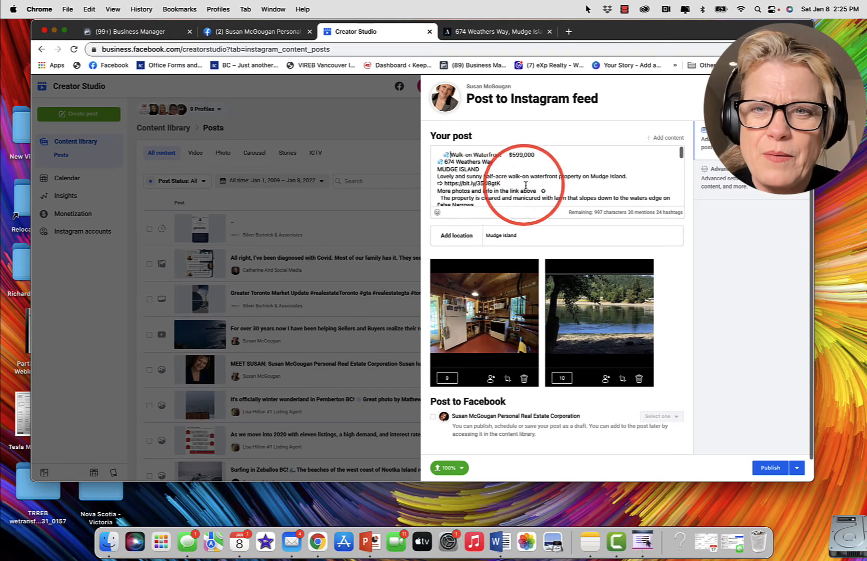
{"action": "left_click", "coordinate": [633, 176]}
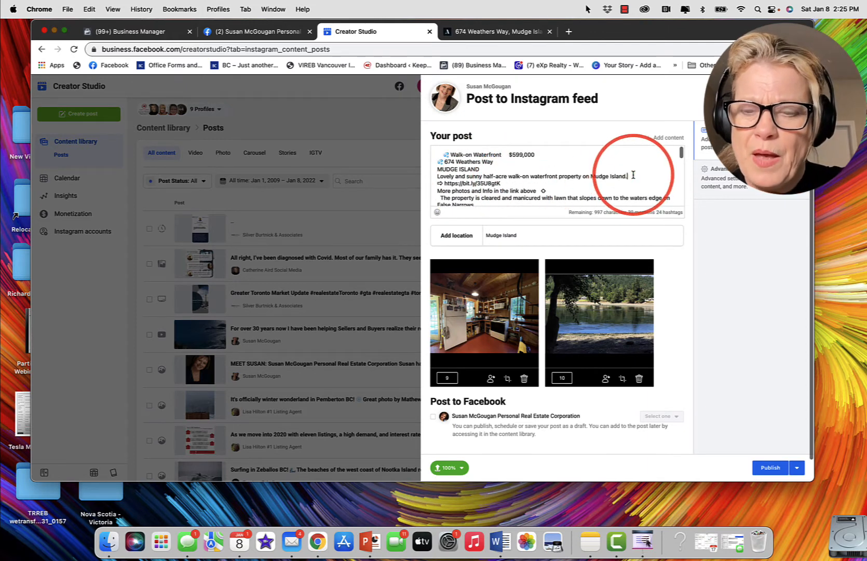
{"action": "key", "text": "Return"}
{"action": "scroll", "coordinate": [553, 176], "scroll_direction": "down", "scroll_amount": 1}
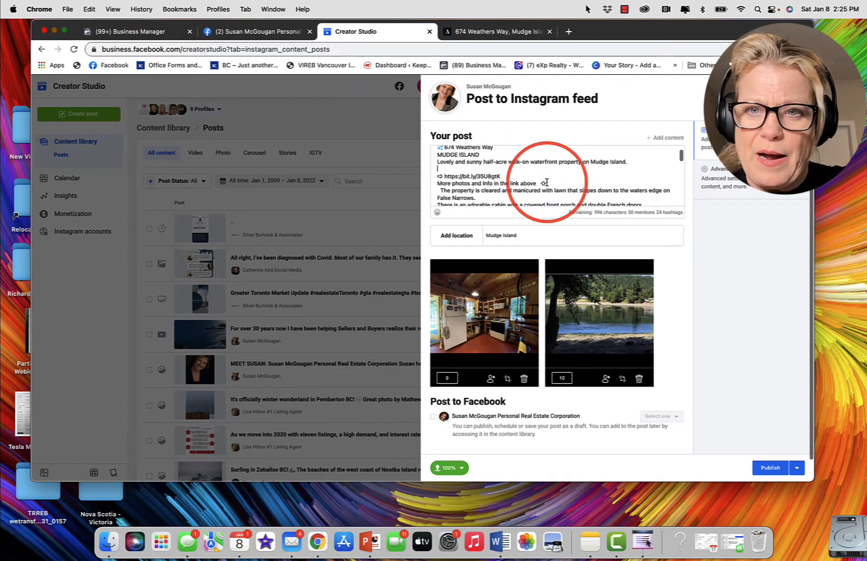
{"action": "left_click", "coordinate": [553, 183]}
{"action": "key", "text": "Return"}
Step: Add the water droplets emoji before the "The property is cleared", "There's plenty of room" and "Separate concrete perimeter foundation" lines of the caption
{"action": "scroll", "coordinate": [553, 183], "scroll_direction": "down", "scroll_amount": 2}
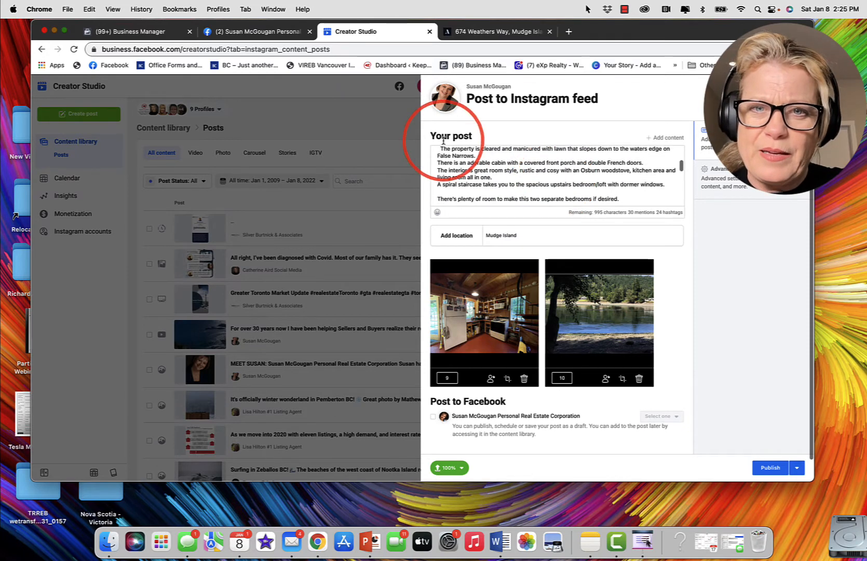
{"action": "key", "text": "BackSpace"}
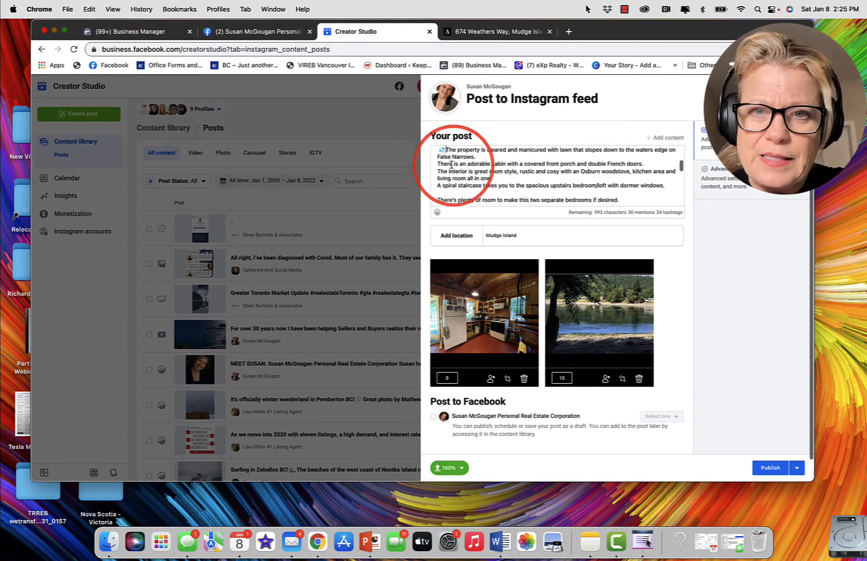
{"action": "scroll", "coordinate": [447, 183], "scroll_direction": "down", "scroll_amount": 2}
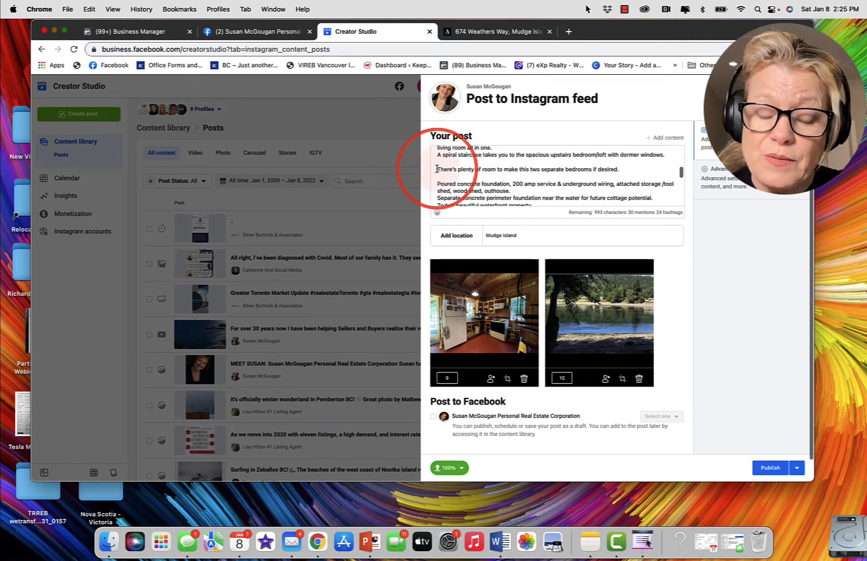
{"action": "type", "text": "🏡"}
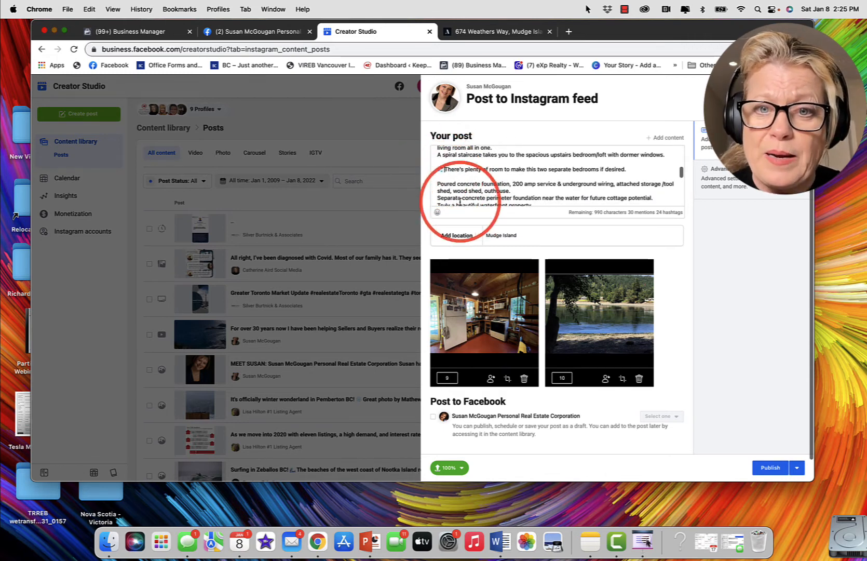
{"action": "scroll", "coordinate": [453, 198], "scroll_direction": "down", "scroll_amount": 2}
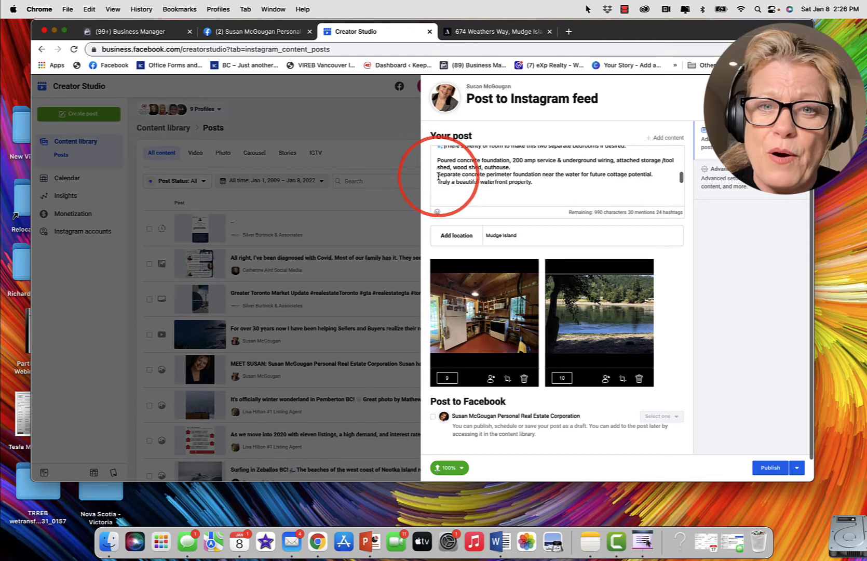
{"action": "left_click", "coordinate": [438, 176]}
{"action": "key", "text": "super+v"}
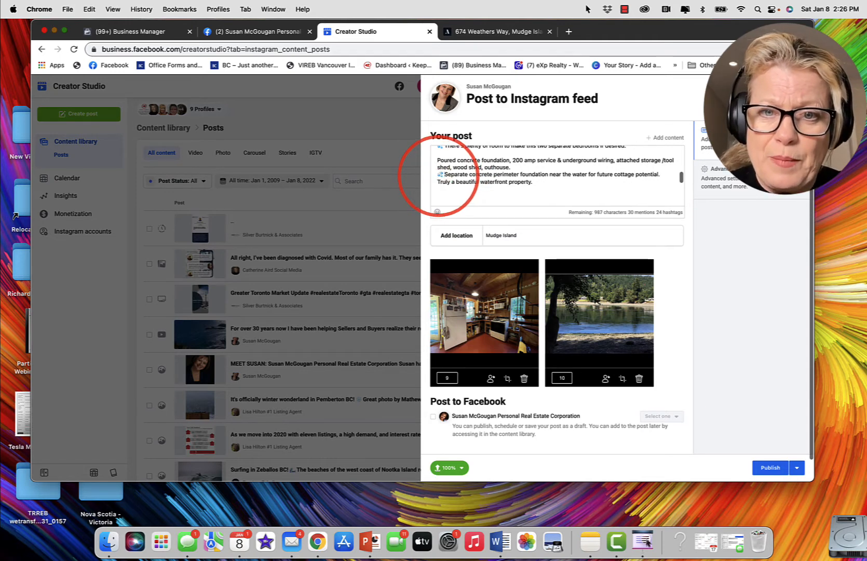
Step: Add a telephone receiver emoji after the contact phone number and review the caption from its opening line to the hashtags
{"action": "scroll", "coordinate": [523, 193], "scroll_direction": "down", "scroll_amount": 5}
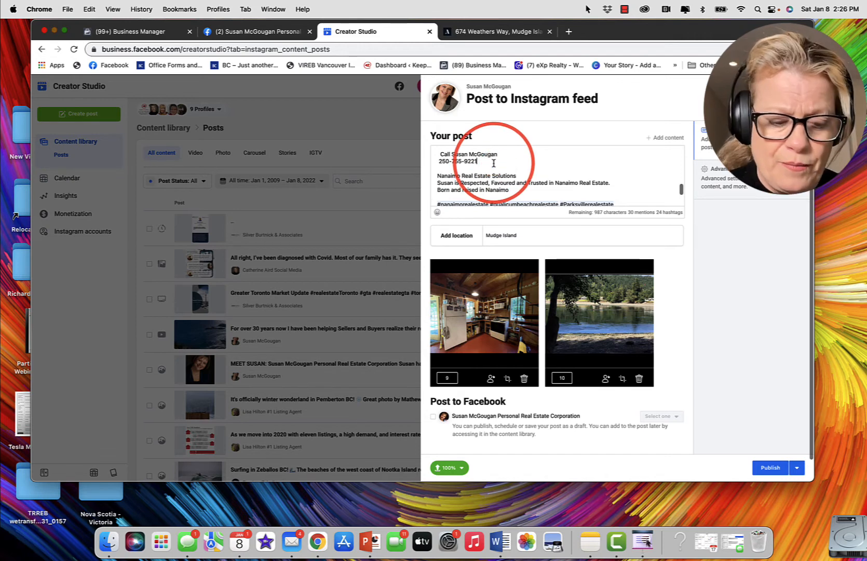
{"action": "key", "text": "ctrl+super+space"}
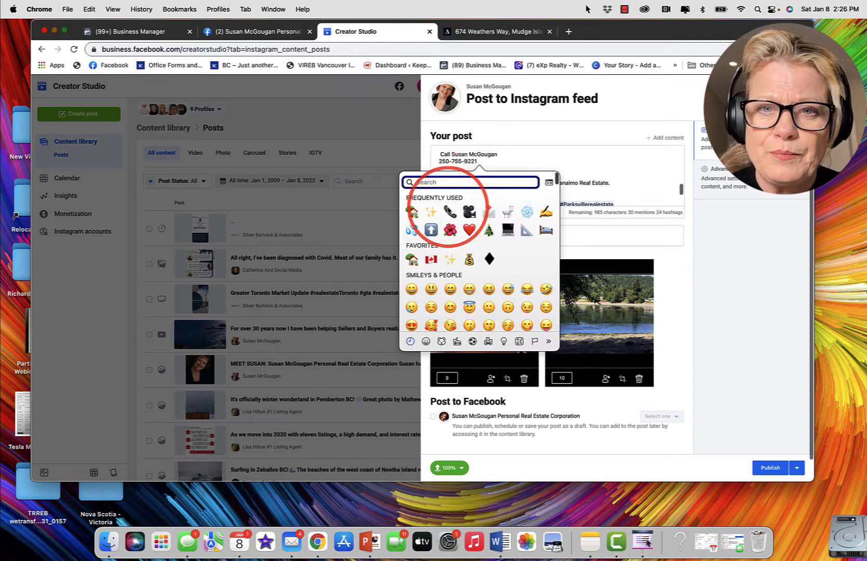
{"action": "left_click", "coordinate": [449, 211]}
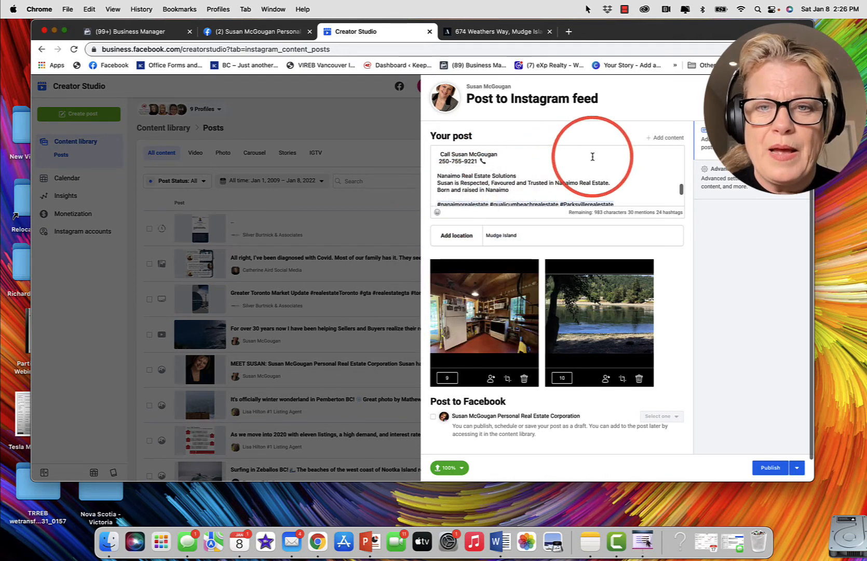
{"action": "scroll", "coordinate": [592, 156], "scroll_direction": "down", "scroll_amount": 2}
{"action": "scroll", "coordinate": [592, 157], "scroll_direction": "up", "scroll_amount": 10}
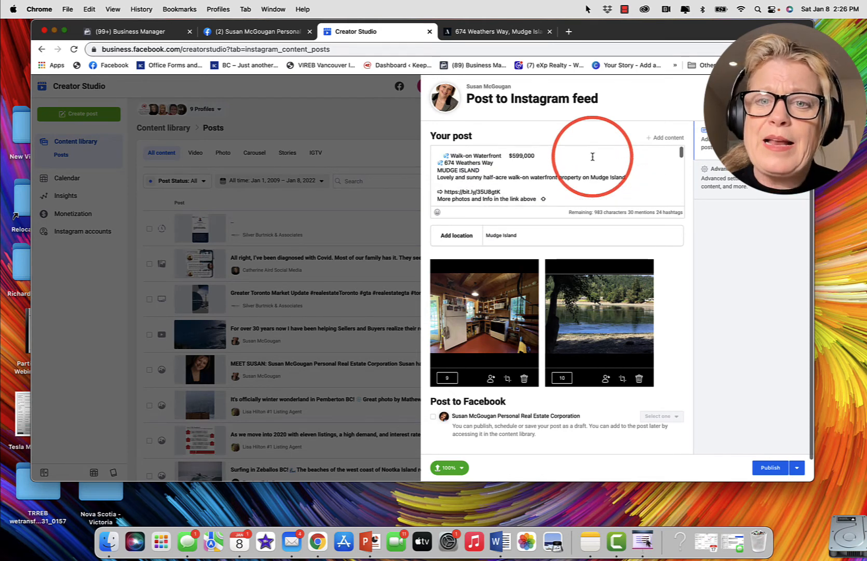
{"action": "scroll", "coordinate": [593, 156], "scroll_direction": "down", "scroll_amount": 2}
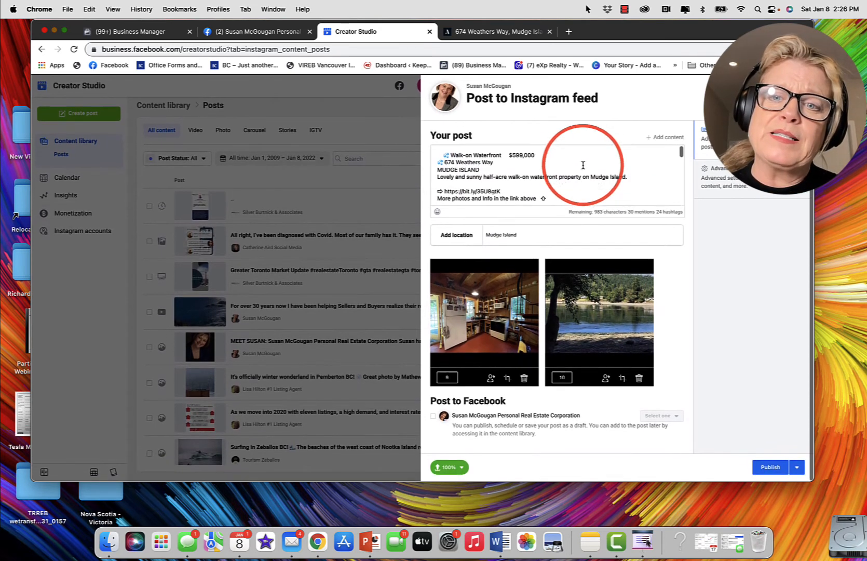
{"action": "scroll", "coordinate": [556, 178], "scroll_direction": "down", "scroll_amount": 5}
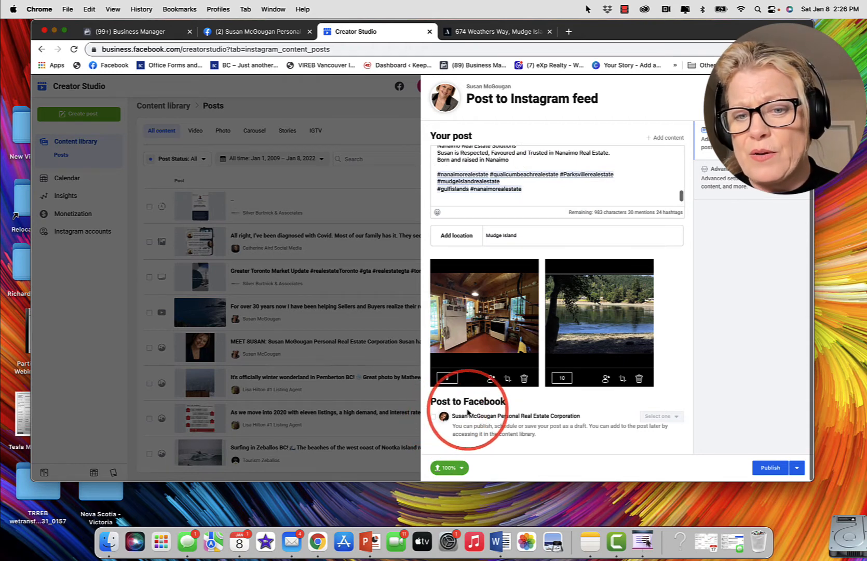
Step: Include the linked Facebook Page in the post and schedule its Facebook version for Jan 10, 2022 at 6:23 AM
{"action": "left_click", "coordinate": [434, 417]}
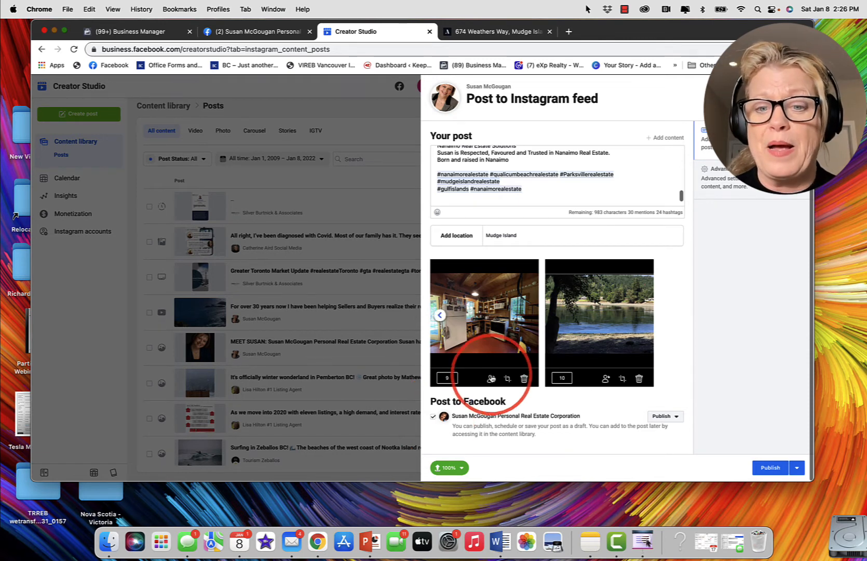
{"action": "left_click", "coordinate": [678, 422]}
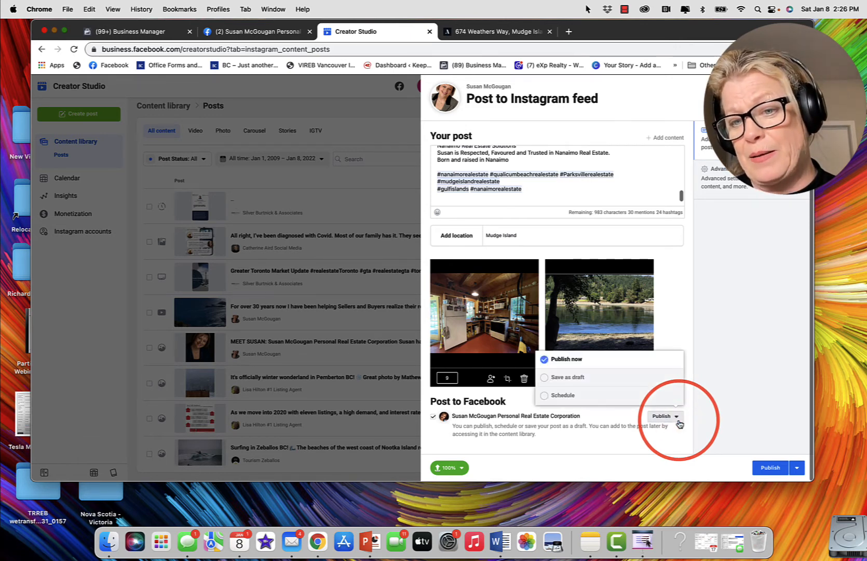
{"action": "left_click", "coordinate": [544, 396]}
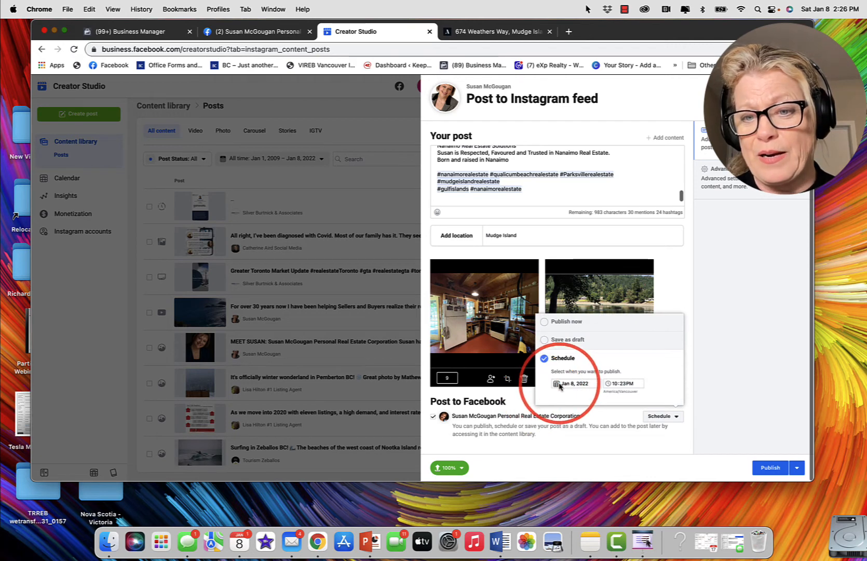
{"action": "left_click", "coordinate": [557, 385]}
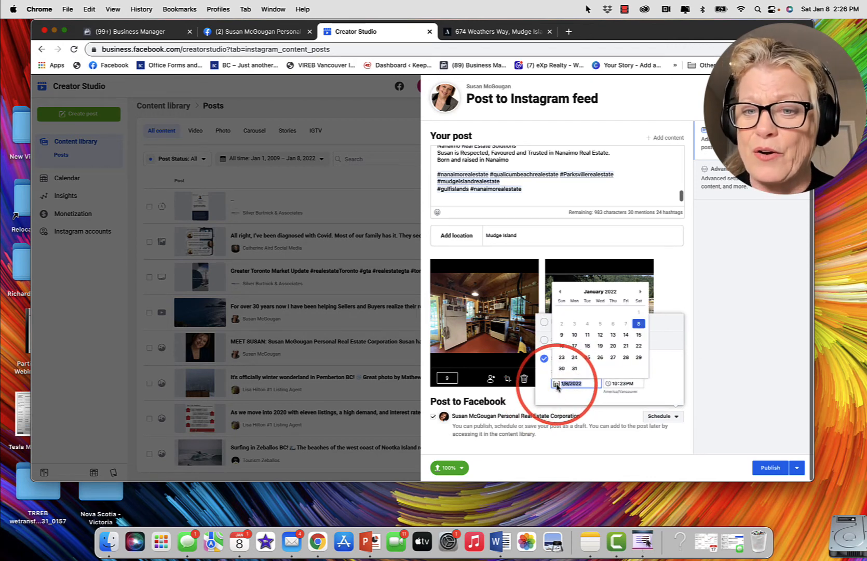
{"action": "left_click", "coordinate": [575, 335]}
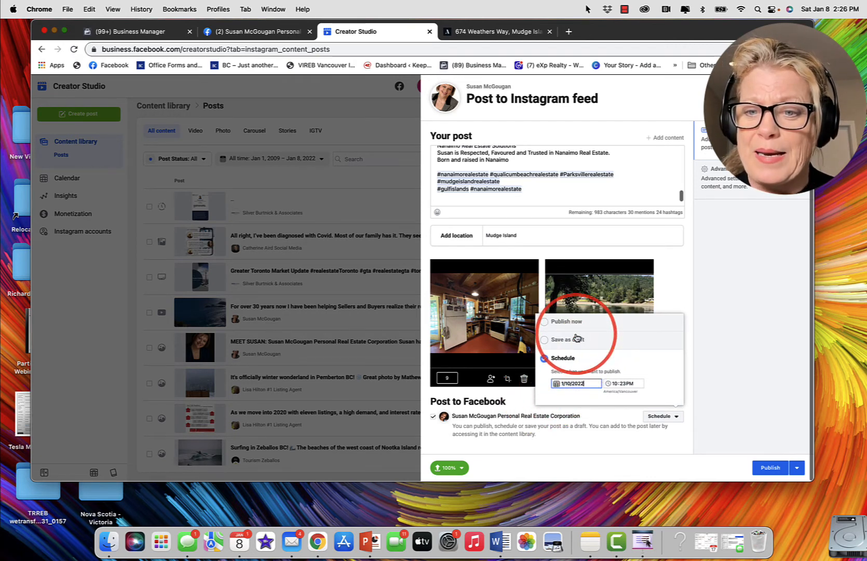
{"action": "left_click", "coordinate": [614, 385]}
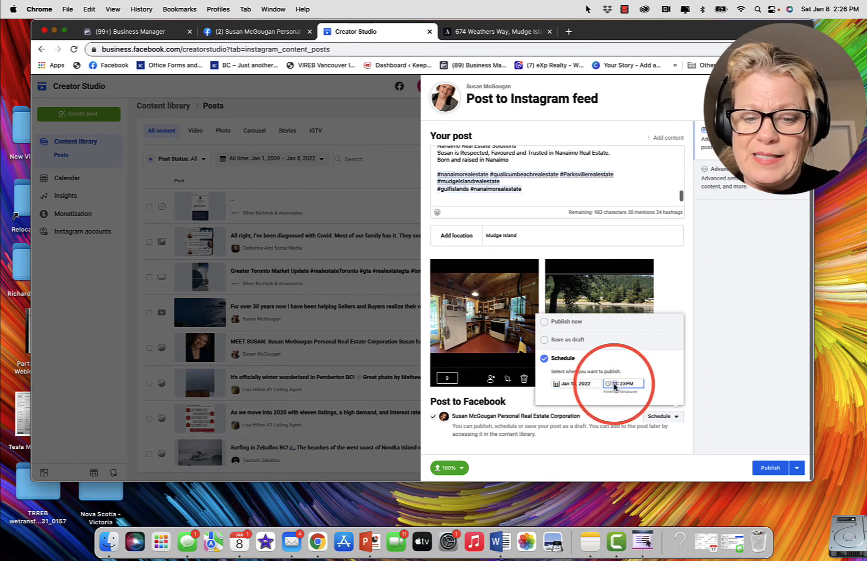
{"action": "type", "text": "6"}
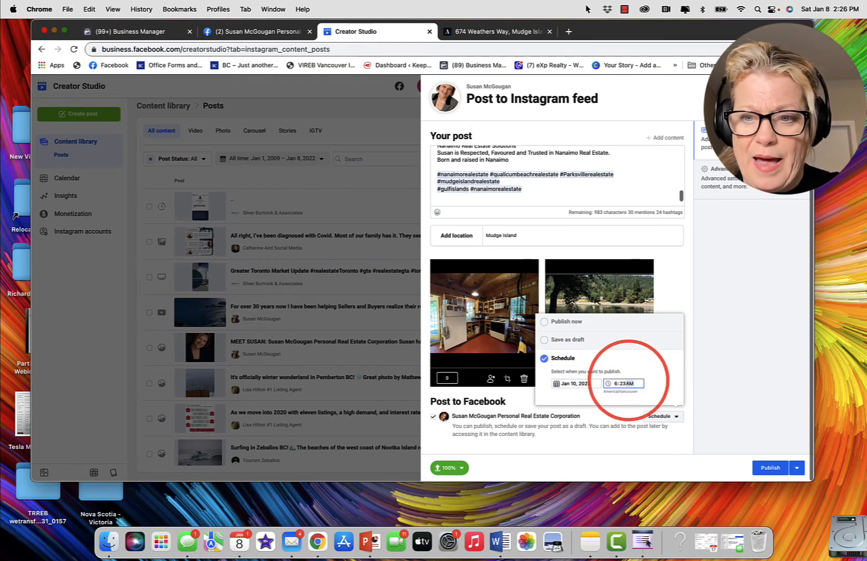
{"action": "left_click", "coordinate": [658, 417]}
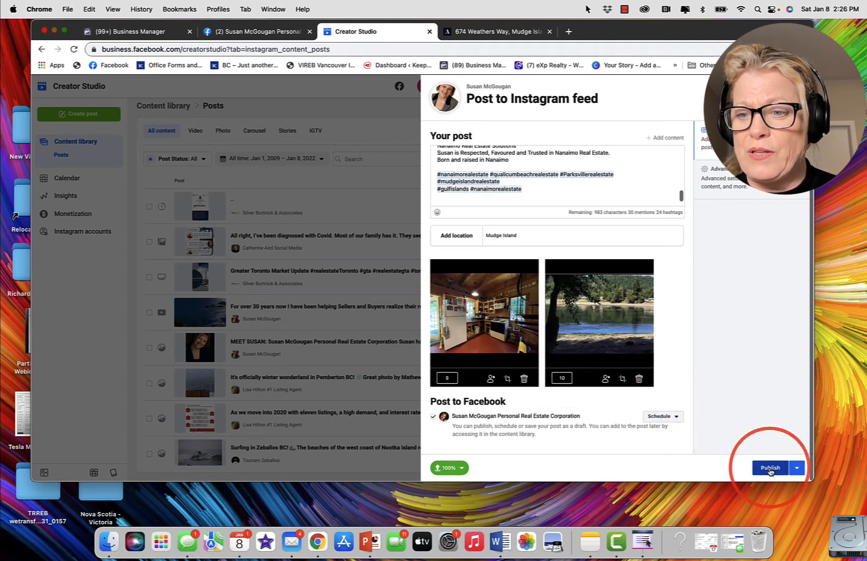
Step: Set the Instagram post's schedule to Jan 10, 2022 at 6:23 AM and submit the post for scheduling
{"action": "left_click", "coordinate": [798, 470]}
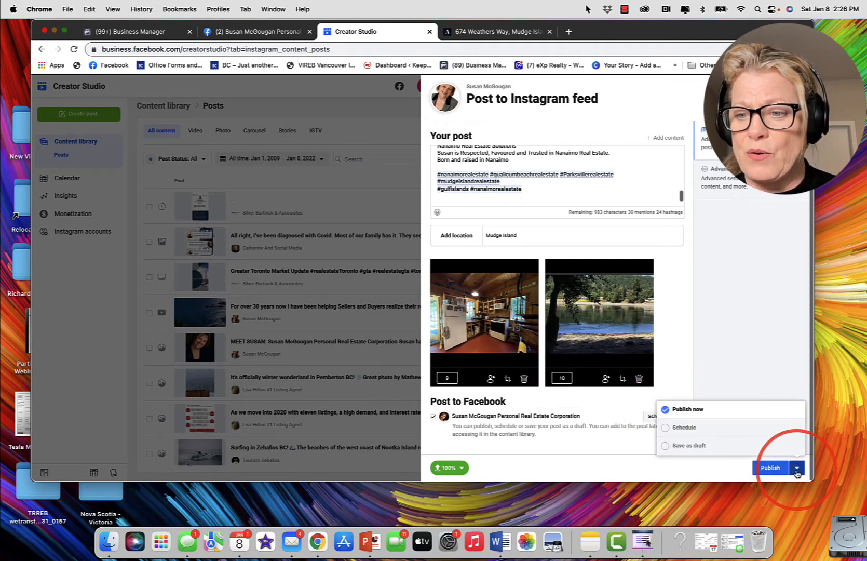
{"action": "left_click", "coordinate": [676, 424]}
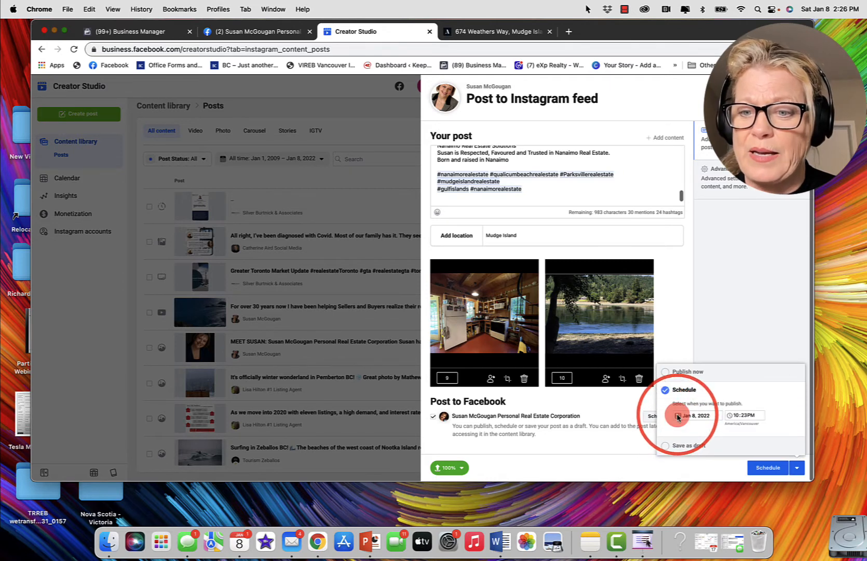
{"action": "left_click", "coordinate": [678, 416]}
{"action": "left_click", "coordinate": [694, 370]}
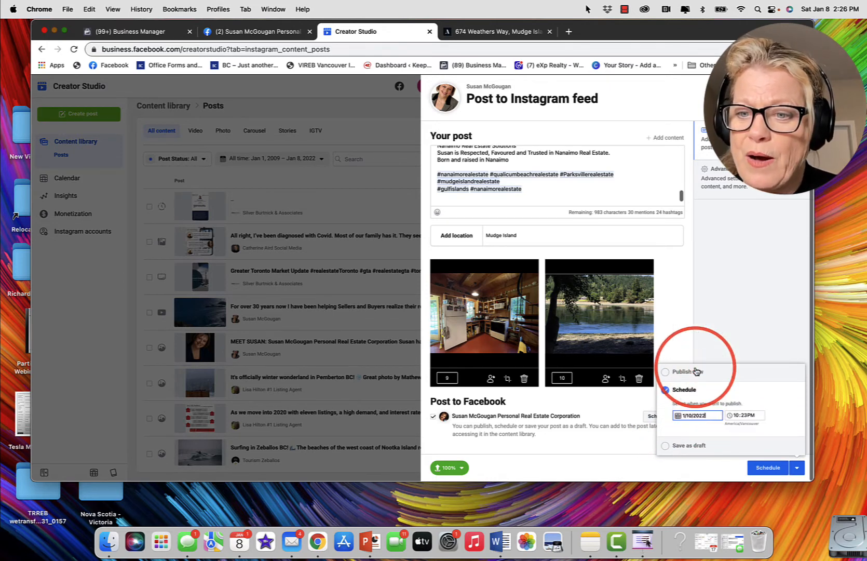
{"action": "left_click", "coordinate": [736, 416]}
{"action": "type", "text": "6"}
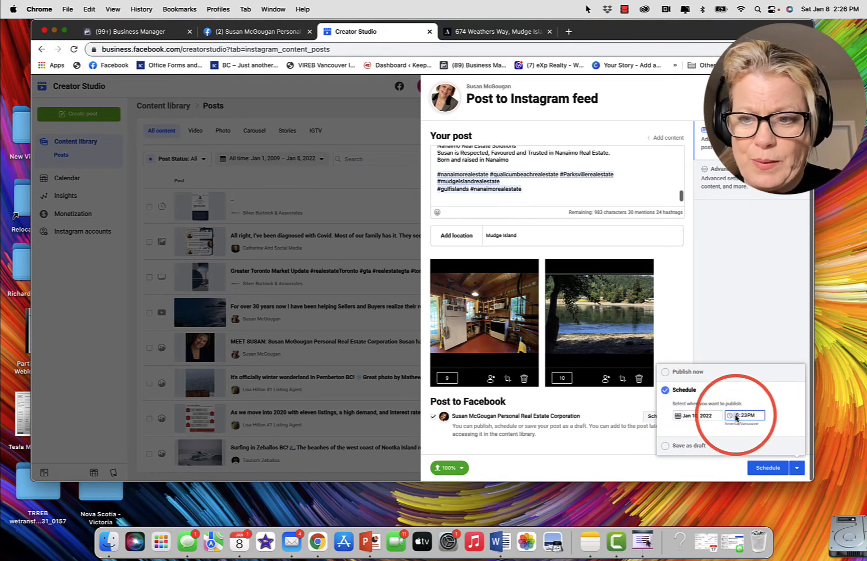
{"action": "left_click", "coordinate": [751, 415]}
{"action": "type", "text": "a"}
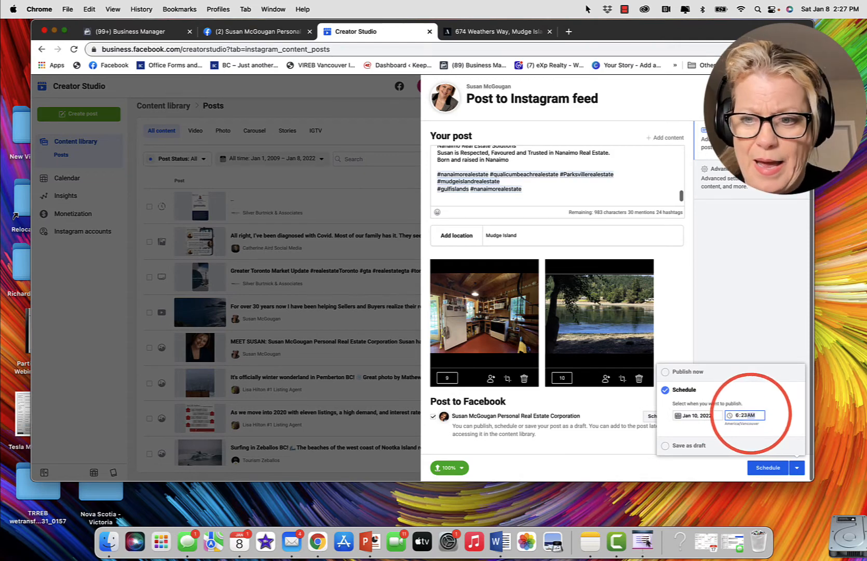
{"action": "left_click", "coordinate": [767, 468]}
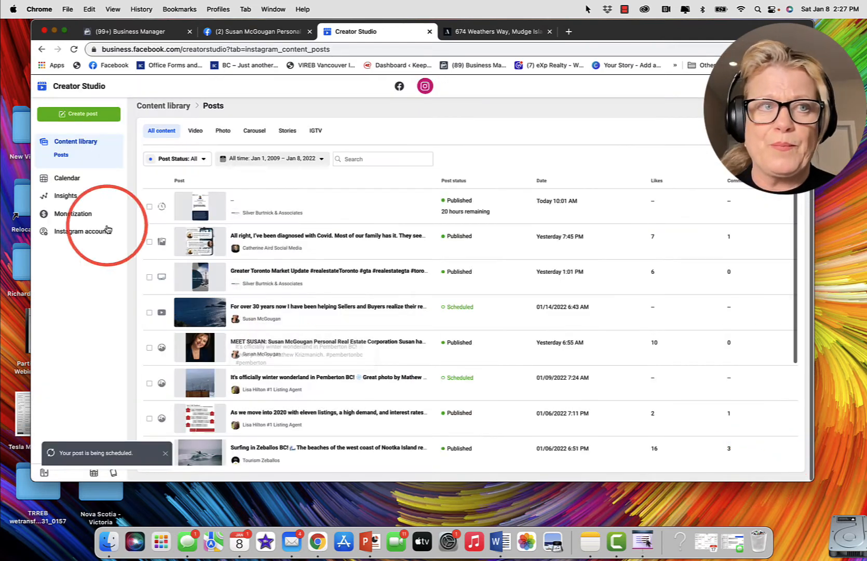
Step: Open the scheduled "Walk-on Waterfront" Instagram post for editing and paste #nanaimorealestate on a new line after the last hashtags
{"action": "left_click", "coordinate": [65, 31]}
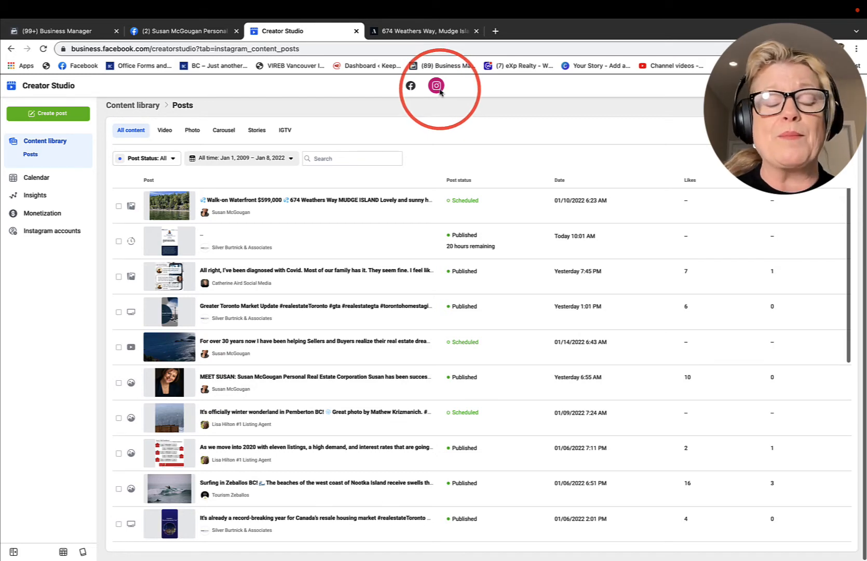
{"action": "left_click", "coordinate": [262, 206]}
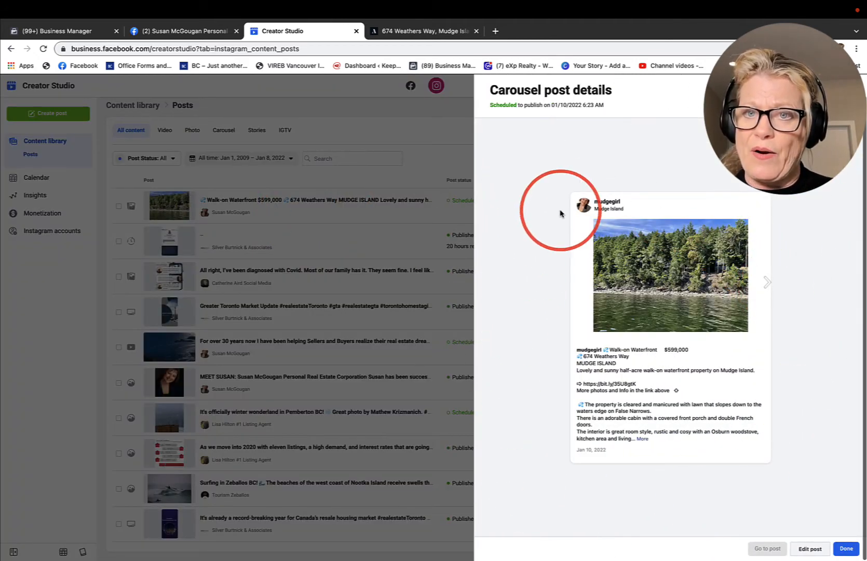
{"action": "left_click", "coordinate": [811, 550]}
{"action": "scroll", "coordinate": [548, 204], "scroll_direction": "down", "scroll_amount": 2}
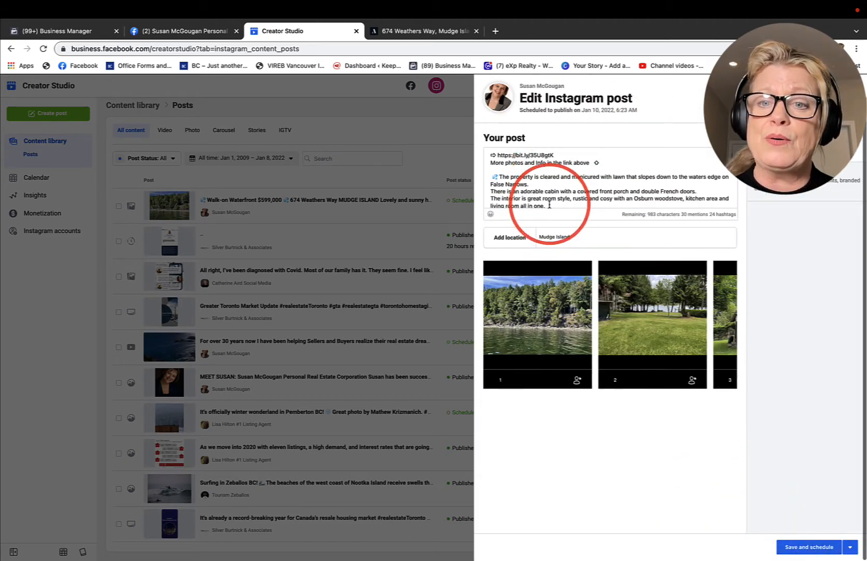
{"action": "scroll", "coordinate": [549, 204], "scroll_direction": "down", "scroll_amount": 5}
{"action": "left_click", "coordinate": [591, 177]}
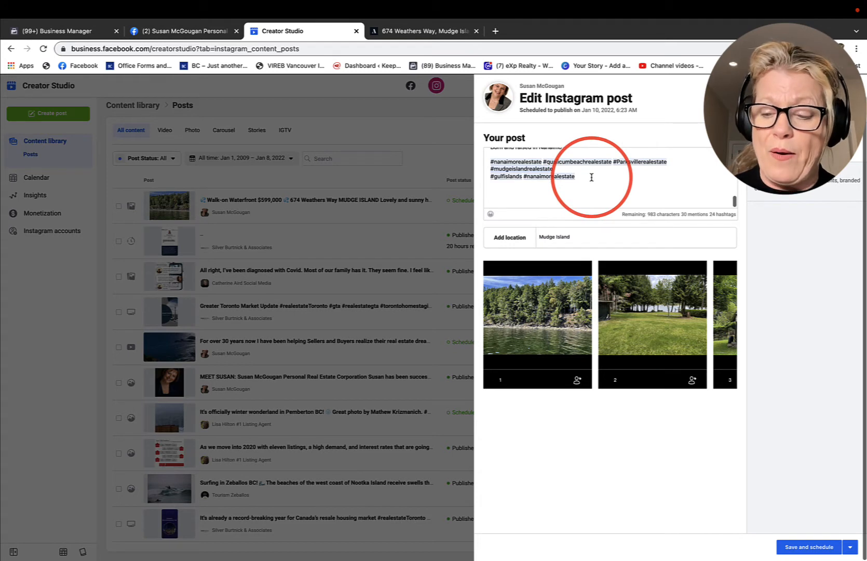
{"action": "type", "text": "# nanaimorealestate"}
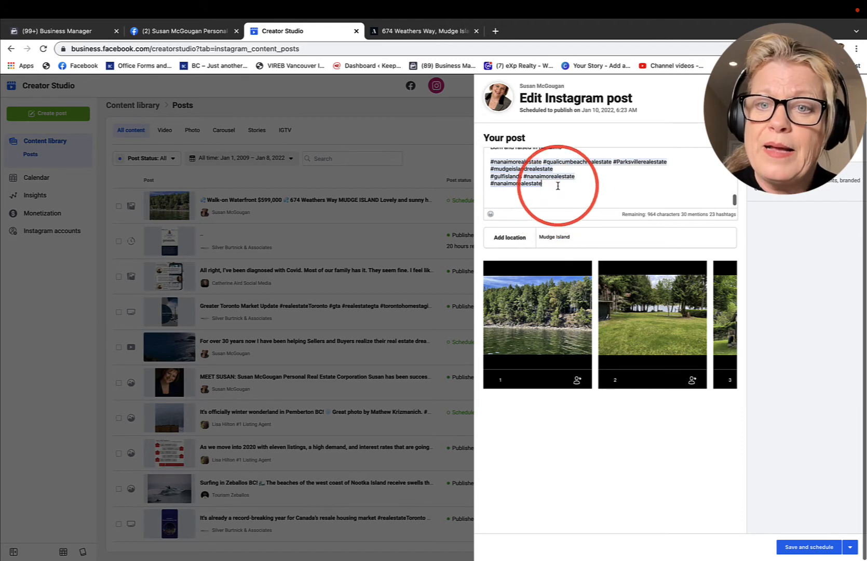
Step: Paste the Instagram private-message and BIO-link text with its hashtag list below the caption, and insert a blank line before #patiohome
{"action": "left_click", "coordinate": [557, 185]}
{"action": "left_click", "coordinate": [523, 194]}
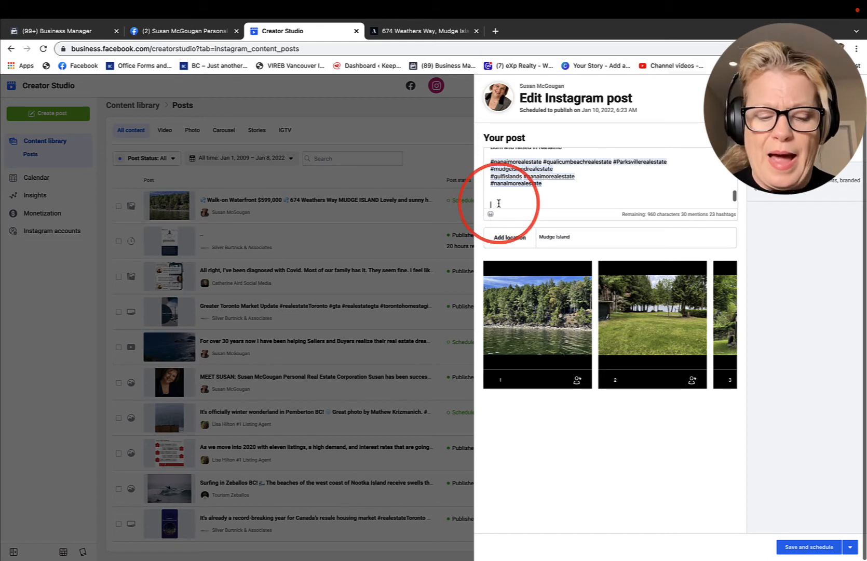
{"action": "key", "text": "ctrl+v"}
{"action": "scroll", "coordinate": [520, 192], "scroll_direction": "up", "scroll_amount": 4}
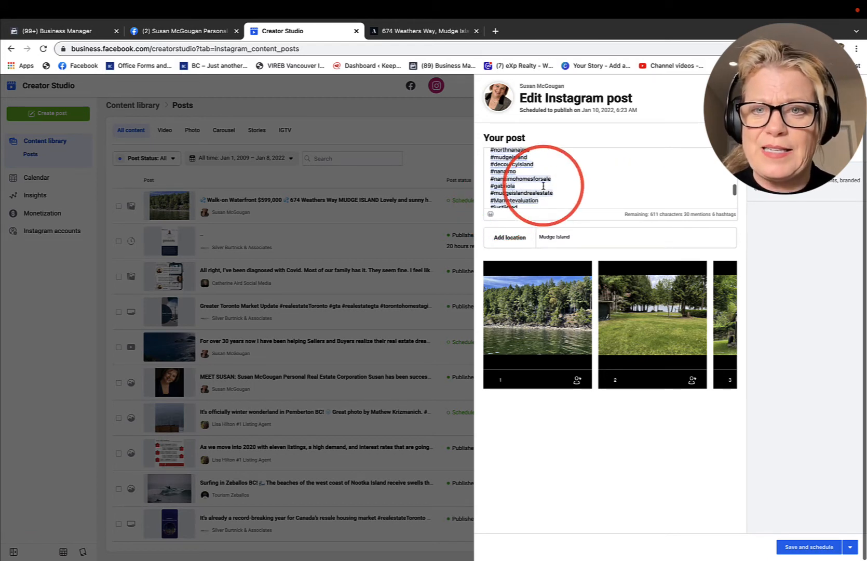
{"action": "scroll", "coordinate": [544, 186], "scroll_direction": "down", "scroll_amount": 2}
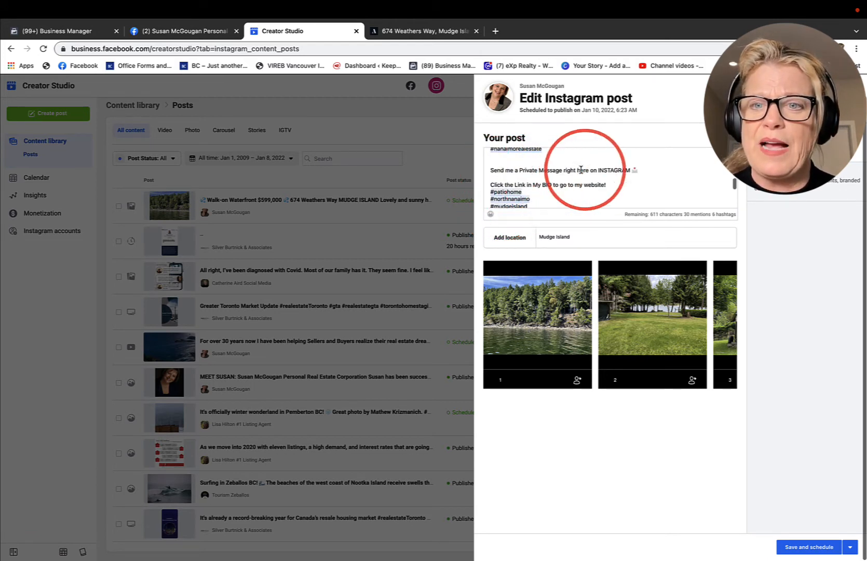
{"action": "left_click", "coordinate": [608, 185]}
{"action": "key", "text": "Return"}
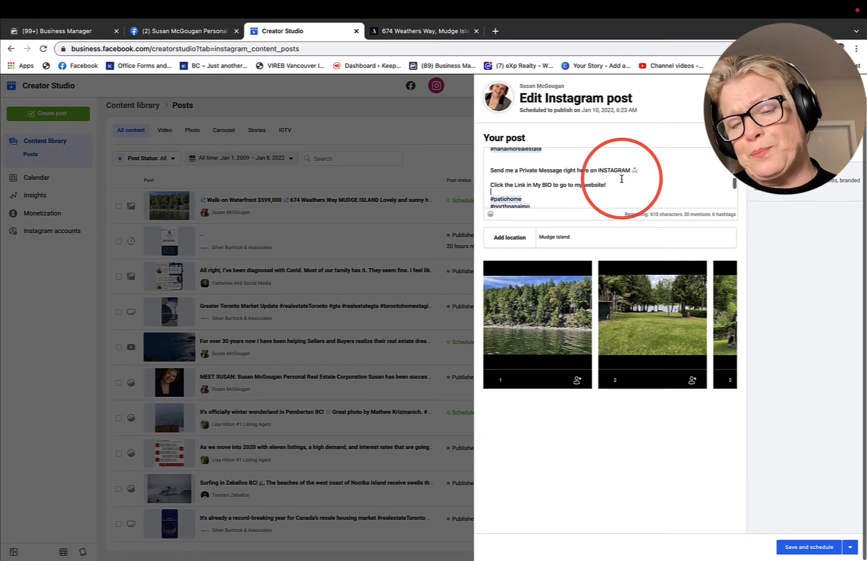
Step: Review the extended Instagram caption and its hashtags, and save and schedule the edited post
{"action": "scroll", "coordinate": [553, 199], "scroll_direction": "up", "scroll_amount": 1}
{"action": "scroll", "coordinate": [554, 199], "scroll_direction": "up", "scroll_amount": 5}
{"action": "scroll", "coordinate": [554, 199], "scroll_direction": "down", "scroll_amount": 10}
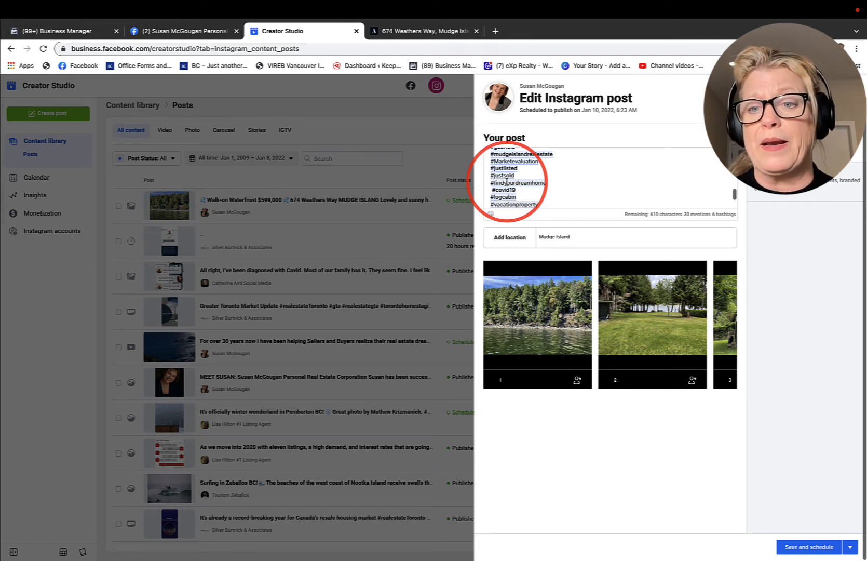
{"action": "scroll", "coordinate": [506, 182], "scroll_direction": "up", "scroll_amount": 10}
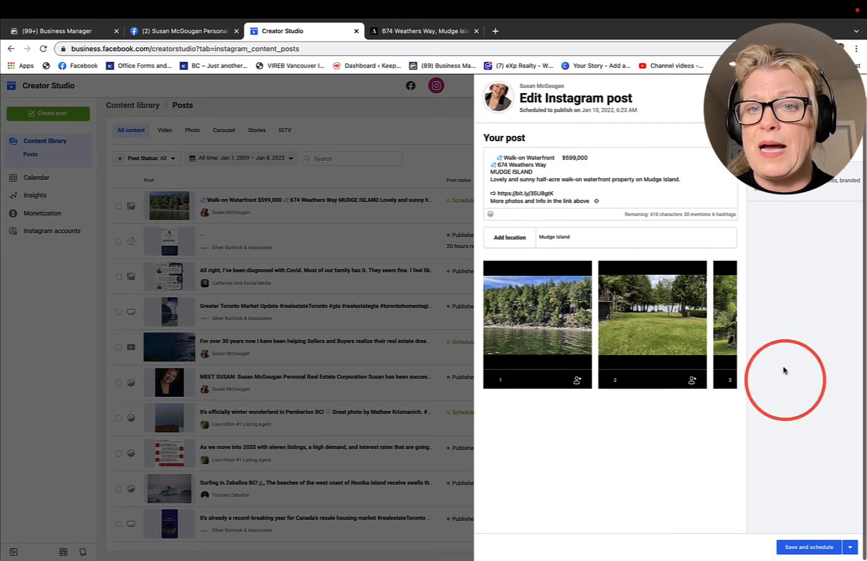
{"action": "left_click", "coordinate": [802, 547]}
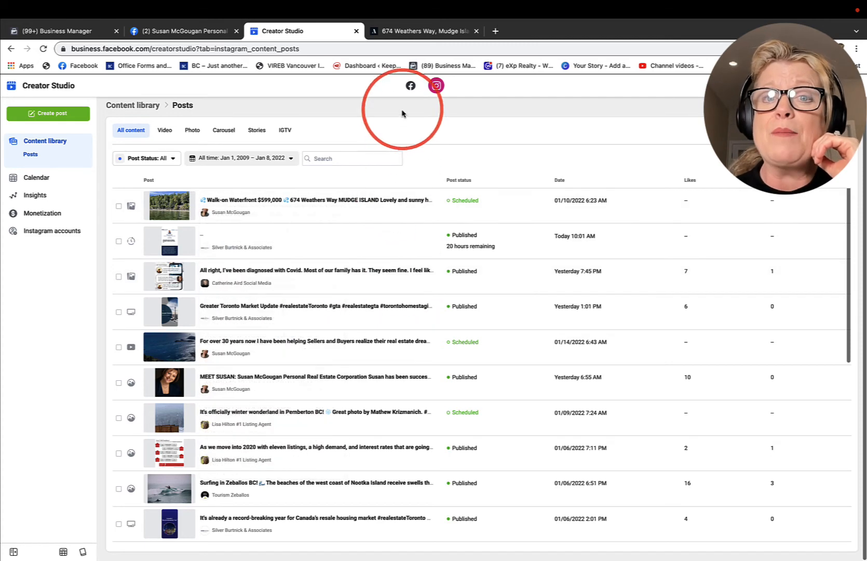
Step: Switch Creator Studio to the Facebook side and open the Page's list of scheduled posts
{"action": "left_click", "coordinate": [410, 86]}
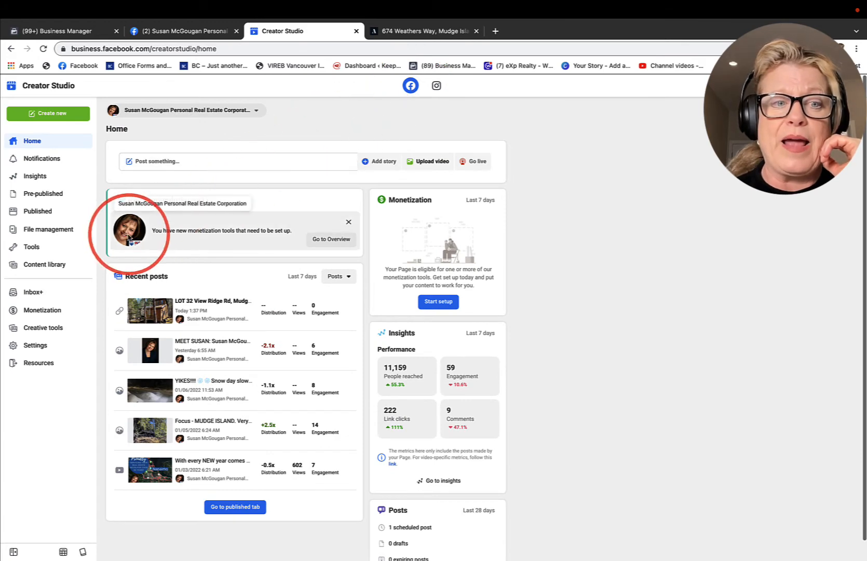
{"action": "scroll", "coordinate": [312, 275], "scroll_direction": "down", "scroll_amount": 1}
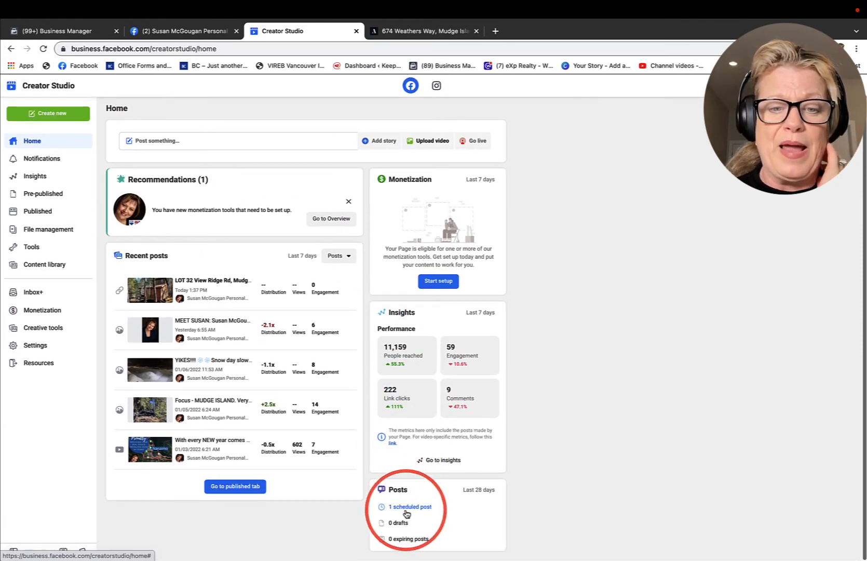
{"action": "left_click", "coordinate": [407, 509]}
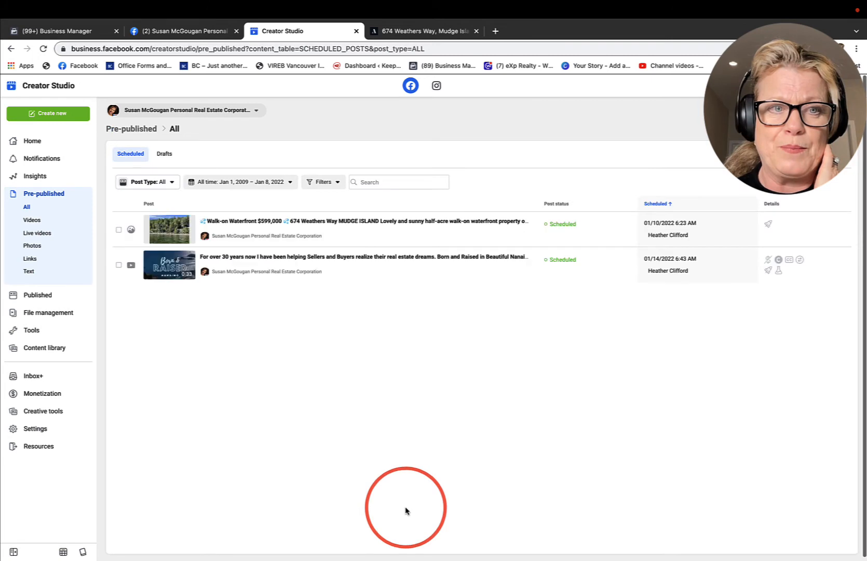
{"action": "mouse_move", "coordinate": [174, 231]}
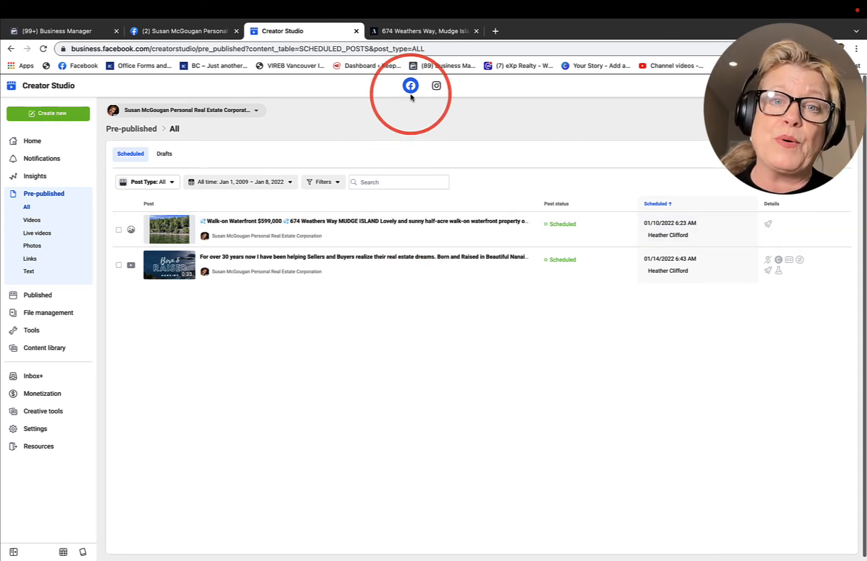
Step: Look through the extra actions available for the scheduled "Walk-on Waterfront" Facebook post without choosing any
{"action": "mouse_move", "coordinate": [232, 237]}
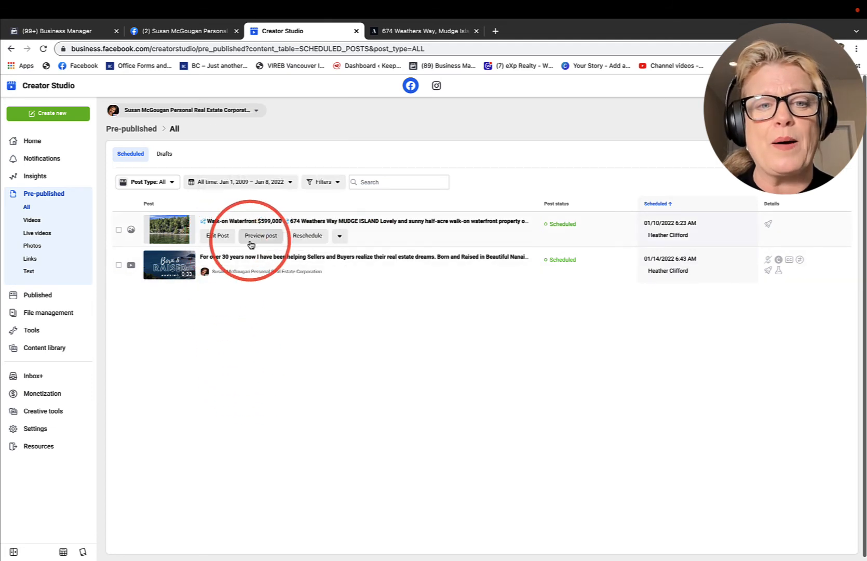
{"action": "left_click", "coordinate": [339, 237]}
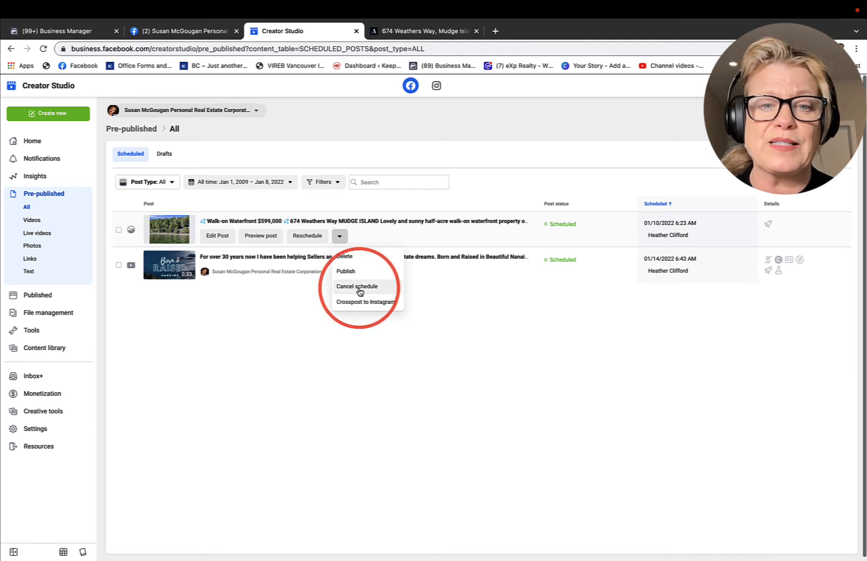
{"action": "left_click", "coordinate": [273, 337]}
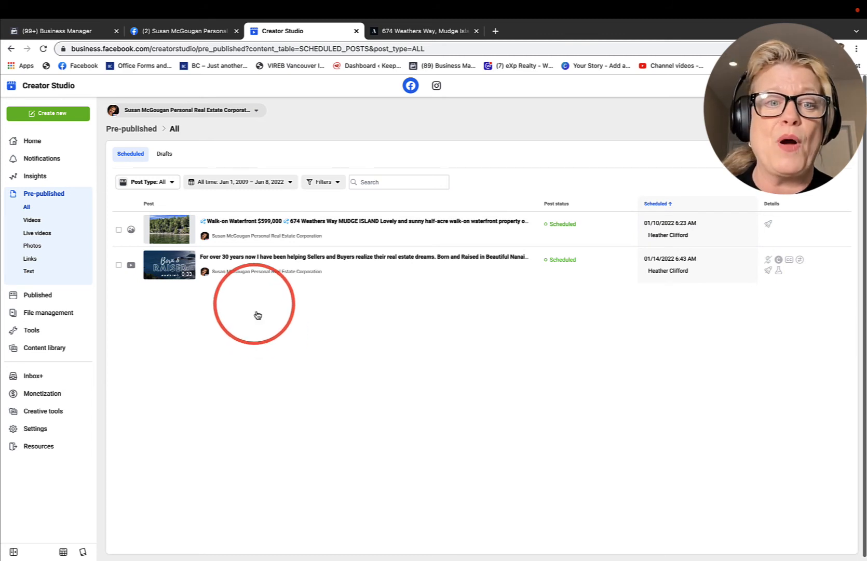
Step: Open the scheduled "Walk-on Waterfront" Facebook post for editing, review its post text, and save it without changing anything
{"action": "mouse_move", "coordinate": [258, 228]}
{"action": "left_click", "coordinate": [218, 236]}
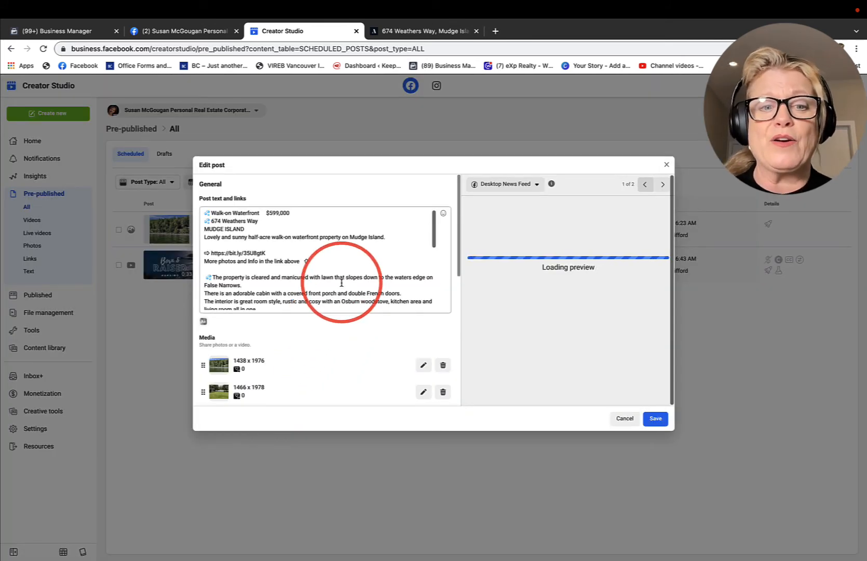
{"action": "scroll", "coordinate": [291, 261], "scroll_direction": "down", "scroll_amount": 3}
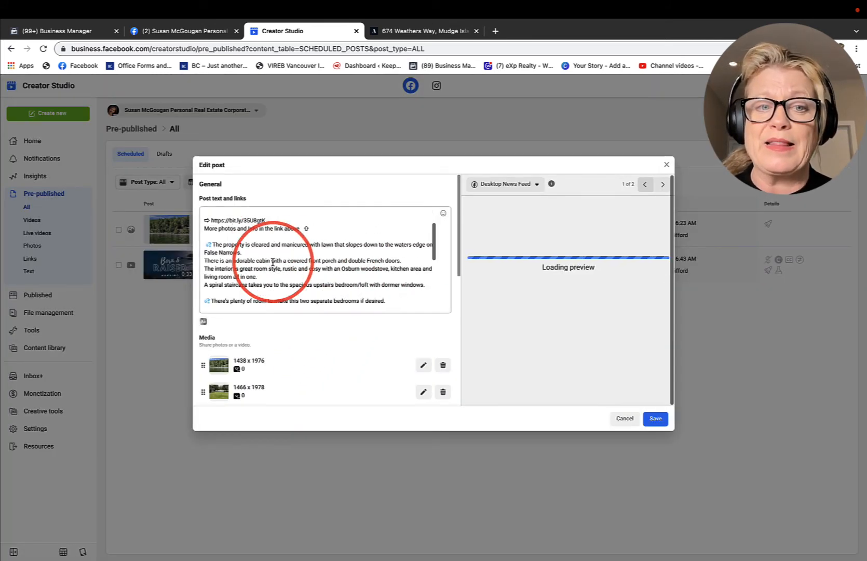
{"action": "scroll", "coordinate": [273, 262], "scroll_direction": "up", "scroll_amount": 4}
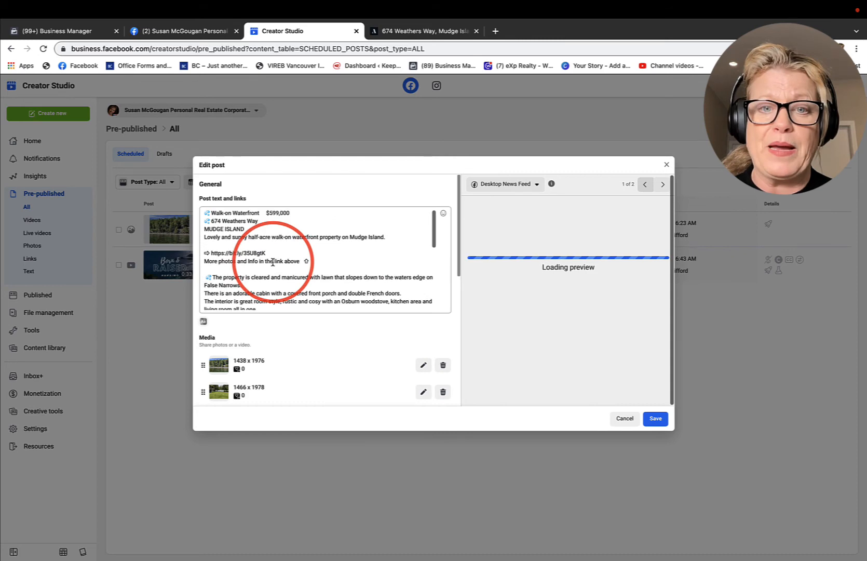
{"action": "left_click", "coordinate": [657, 420]}
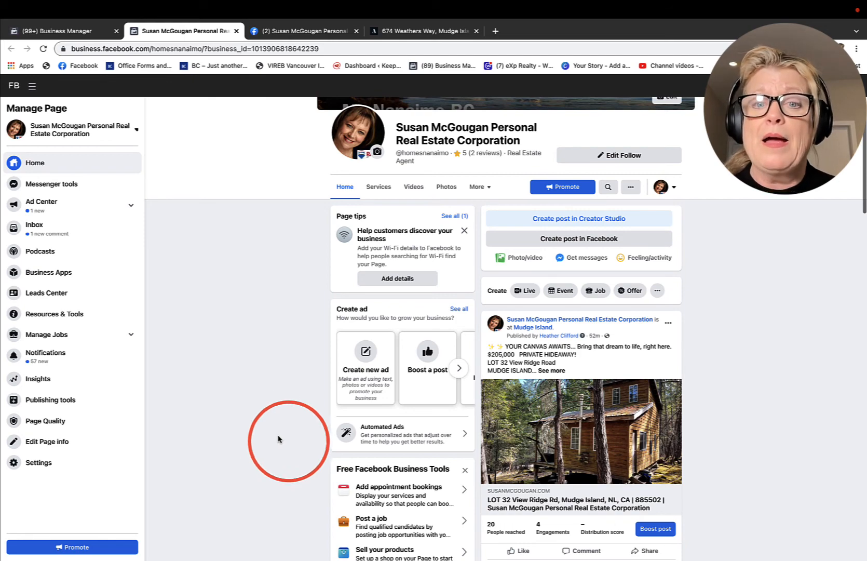
Step: Find the "Focus - MUDGE ISLAND" post on the Facebook Page, expand its full text, and highlight the #1 listing description
{"action": "scroll", "coordinate": [470, 483], "scroll_direction": "down", "scroll_amount": 5}
{"action": "scroll", "coordinate": [471, 484], "scroll_direction": "down", "scroll_amount": 15}
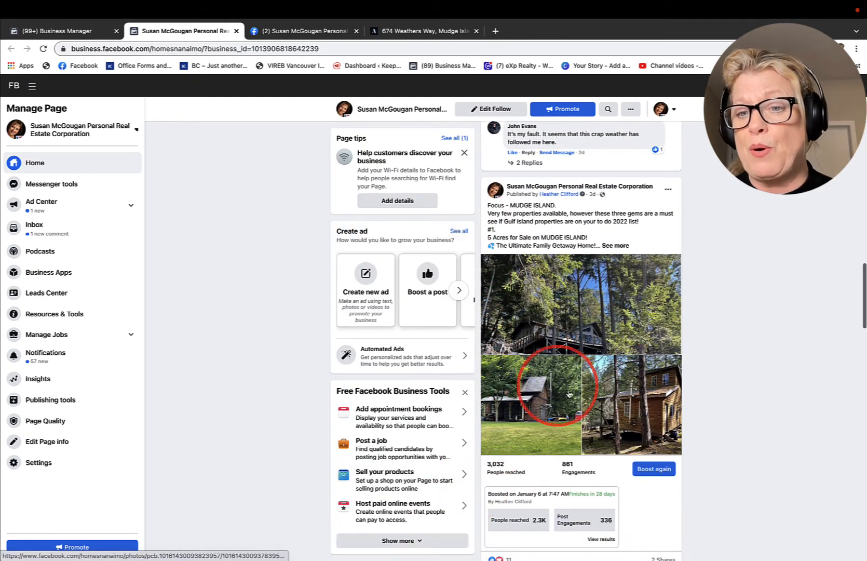
{"action": "left_click", "coordinate": [616, 246]}
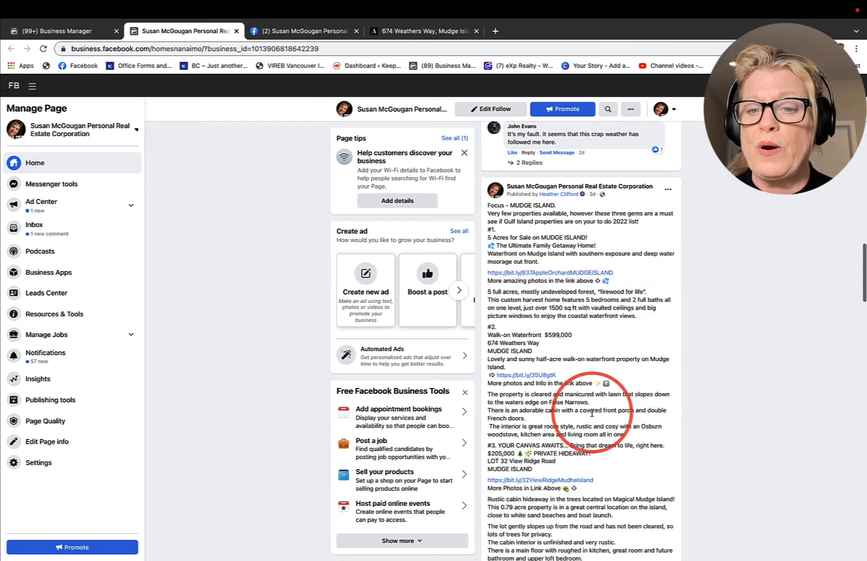
{"action": "scroll", "coordinate": [592, 413], "scroll_direction": "down", "scroll_amount": 3}
{"action": "scroll", "coordinate": [592, 413], "scroll_direction": "up", "scroll_amount": 4}
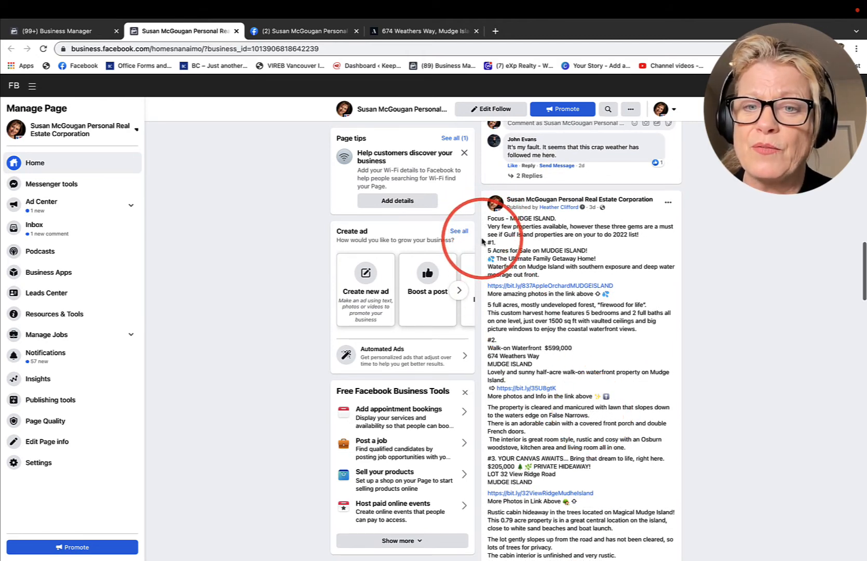
{"action": "left_click_drag", "start_coordinate": [483, 242], "coordinate": [644, 330]}
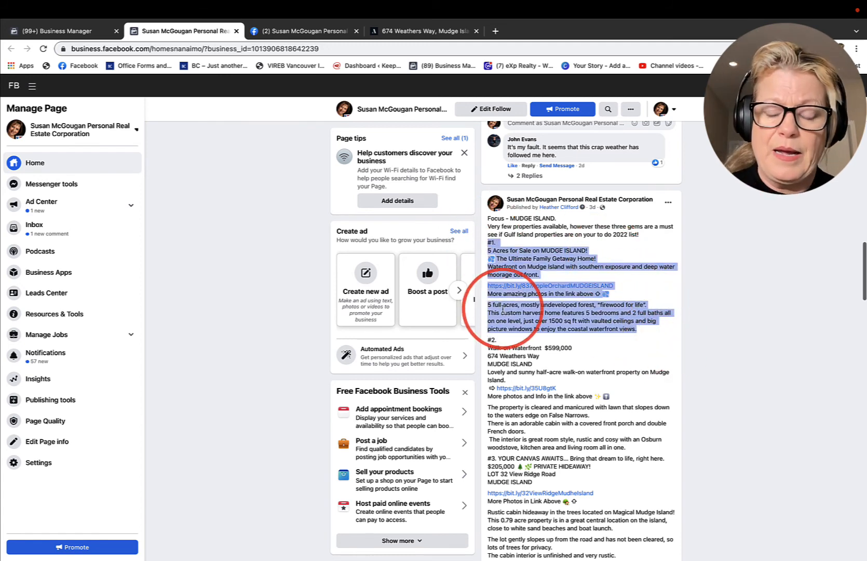
Step: View the "Focus - MUDGE ISLAND" post's photos one by one with their individual descriptions and links, and return to the Page
{"action": "scroll", "coordinate": [503, 310], "scroll_direction": "down", "scroll_amount": 8}
{"action": "left_click", "coordinate": [553, 313]}
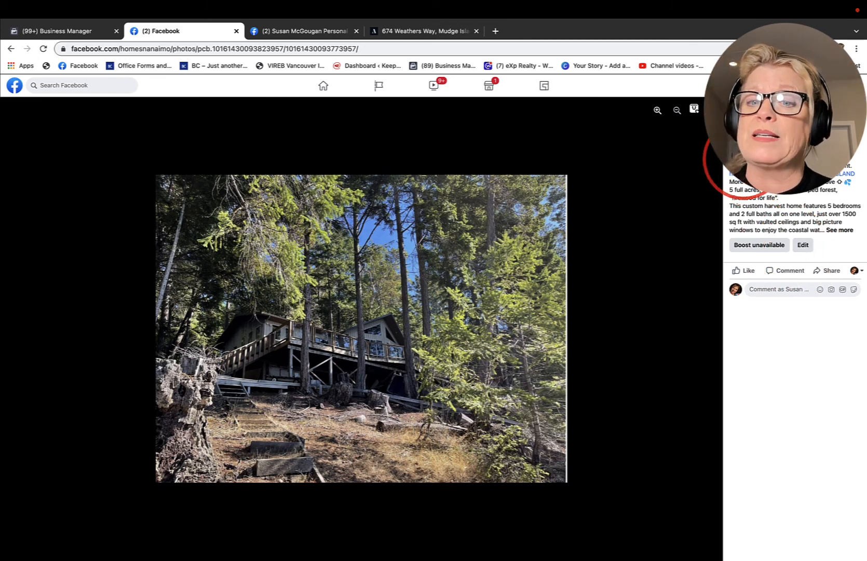
{"action": "left_click", "coordinate": [708, 329]}
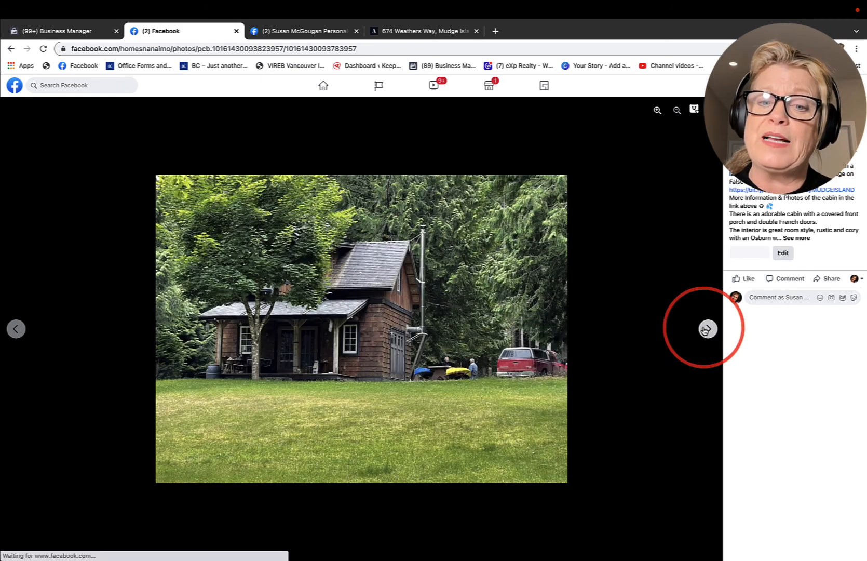
{"action": "left_click", "coordinate": [707, 329]}
{"action": "left_click", "coordinate": [706, 329]}
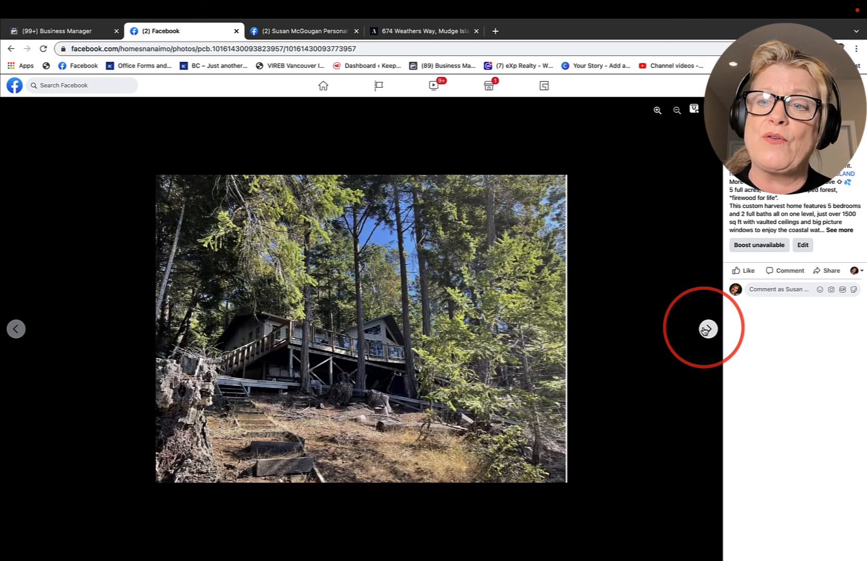
{"action": "left_click", "coordinate": [706, 329]}
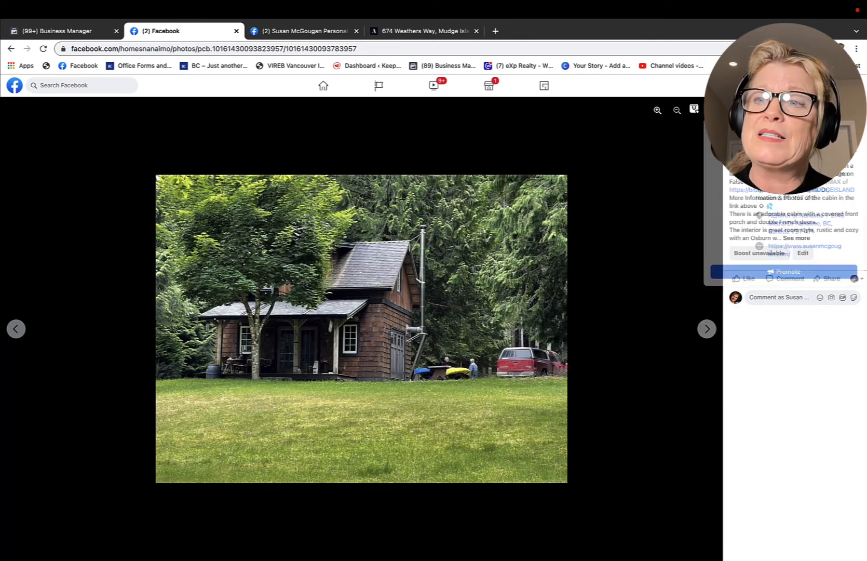
{"action": "left_click", "coordinate": [402, 296]}
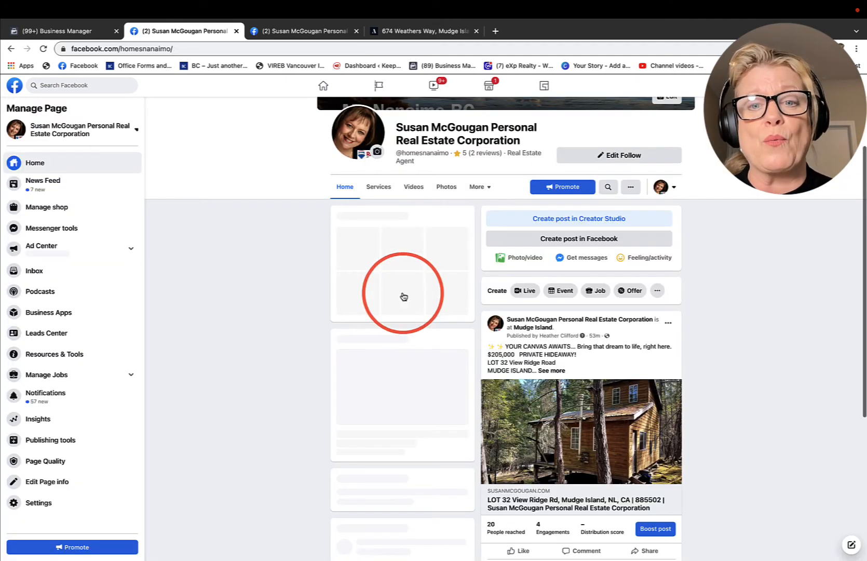
Step: Look through the Page's published posts, including the multi-photo Mudge Island post and the older boosted posts
{"action": "scroll", "coordinate": [469, 367], "scroll_direction": "down", "scroll_amount": 9}
{"action": "scroll", "coordinate": [470, 366], "scroll_direction": "down", "scroll_amount": 15}
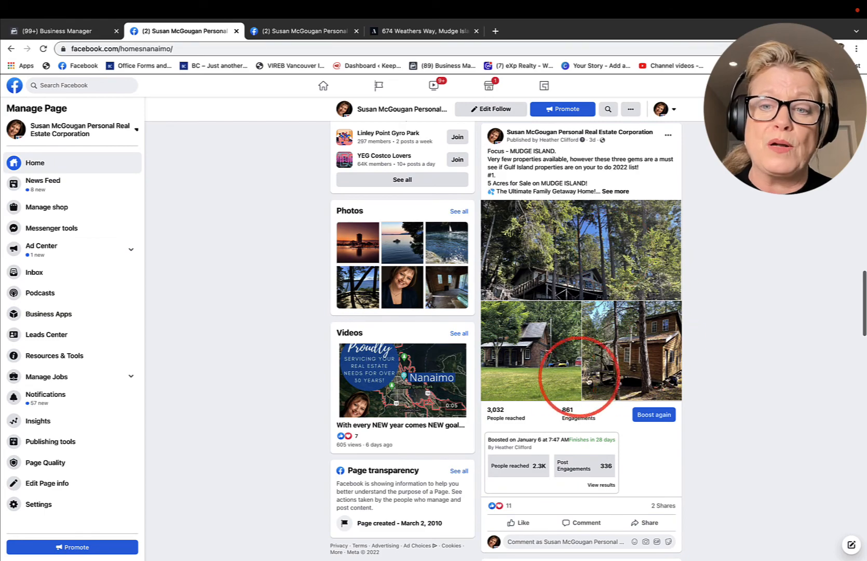
{"action": "scroll", "coordinate": [605, 273], "scroll_direction": "down", "scroll_amount": 6}
{"action": "scroll", "coordinate": [605, 274], "scroll_direction": "down", "scroll_amount": 20}
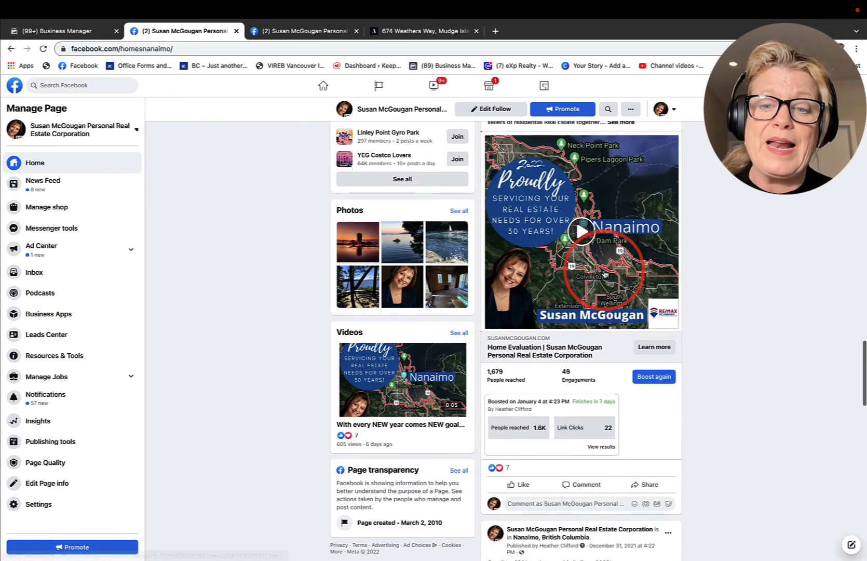
{"action": "scroll", "coordinate": [605, 274], "scroll_direction": "down", "scroll_amount": 6}
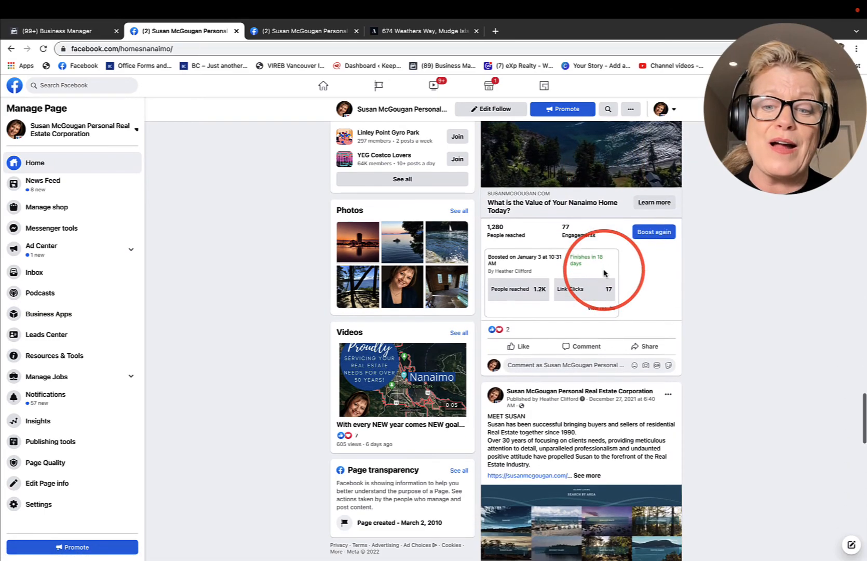
{"action": "scroll", "coordinate": [605, 274], "scroll_direction": "up", "scroll_amount": 20}
{"action": "scroll", "coordinate": [605, 273], "scroll_direction": "up", "scroll_amount": 15}
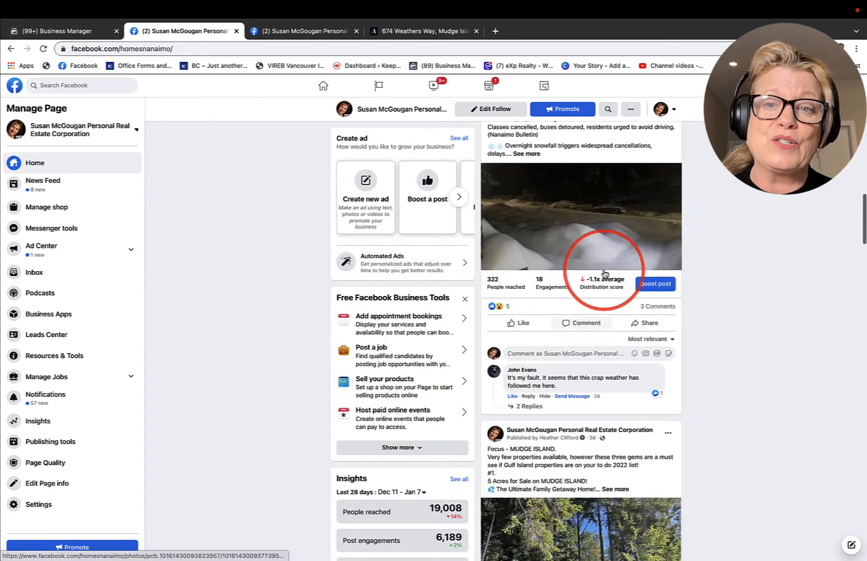